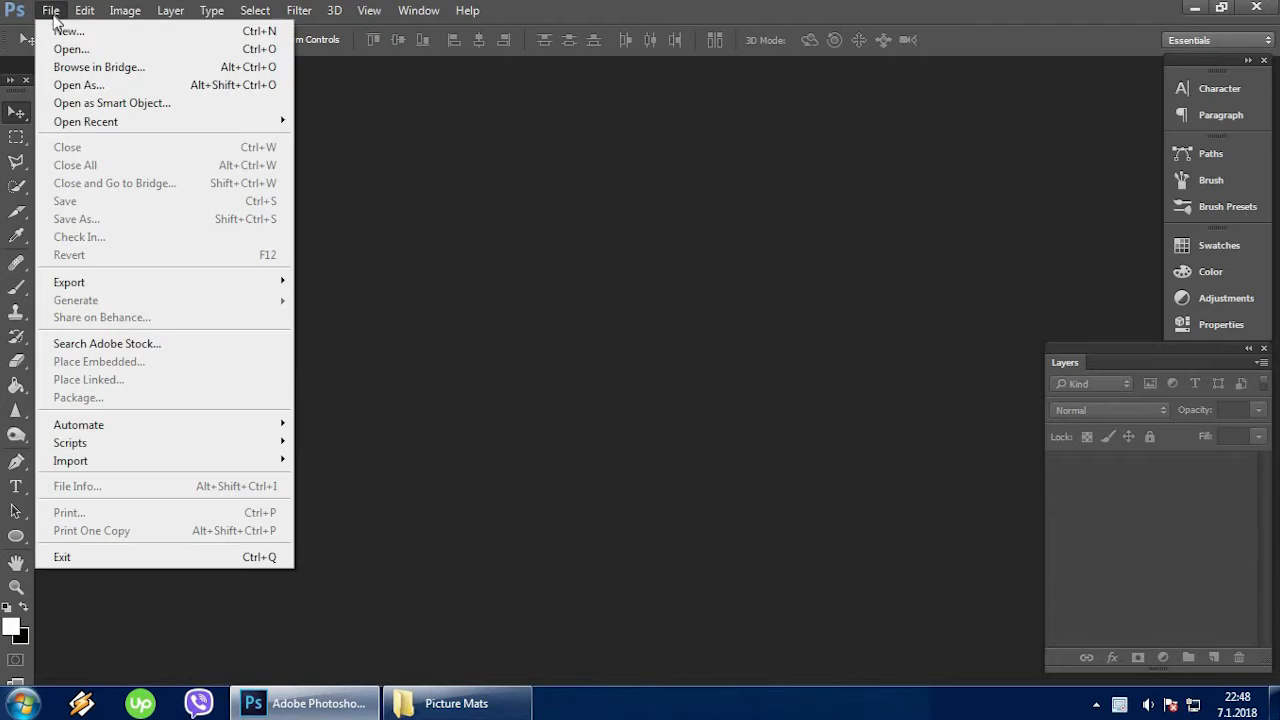
Create a new 1280 x 720 pixel document in RGB Color mode with white background contents.
click(76, 30)
click(601, 232)
click(575, 255)
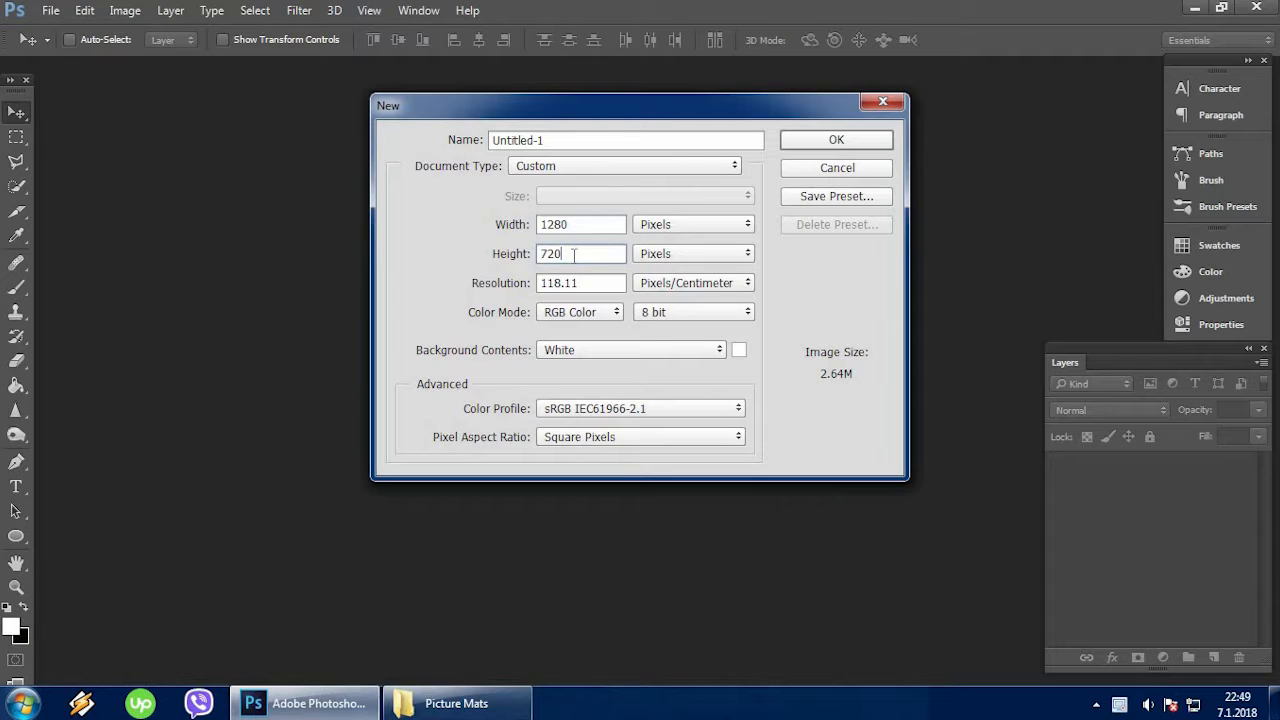
click(605, 316)
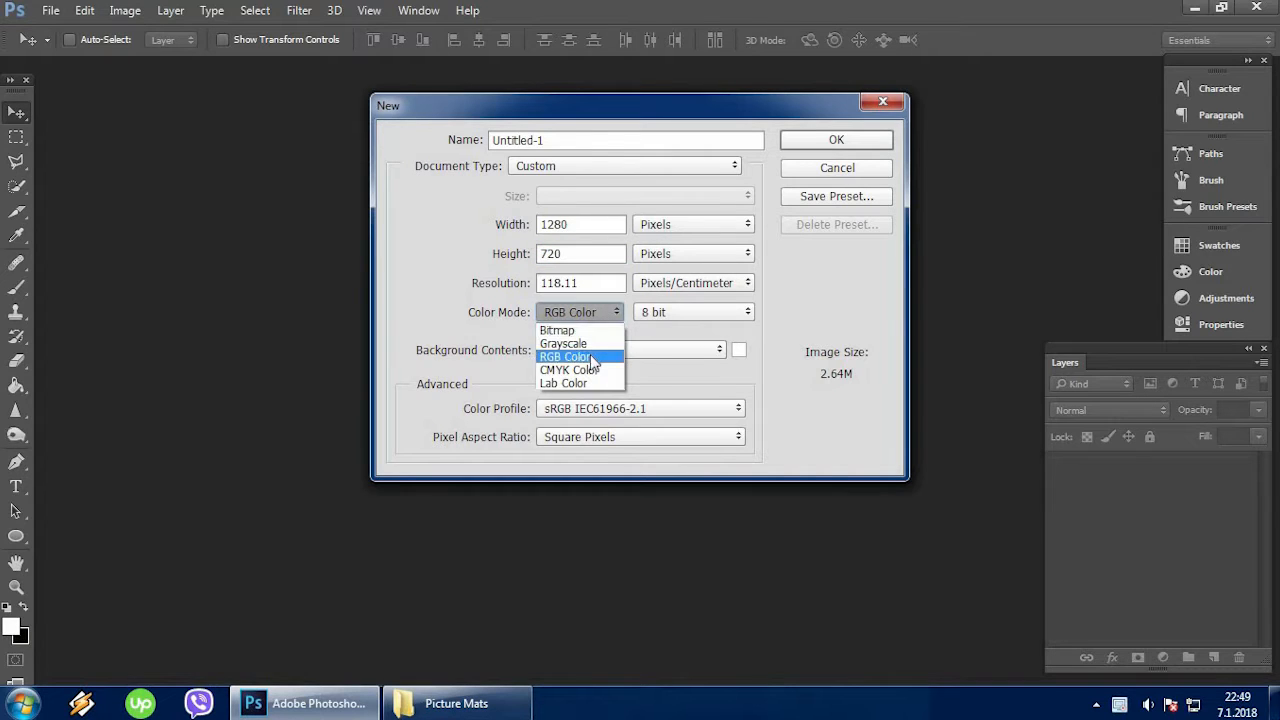
click(595, 356)
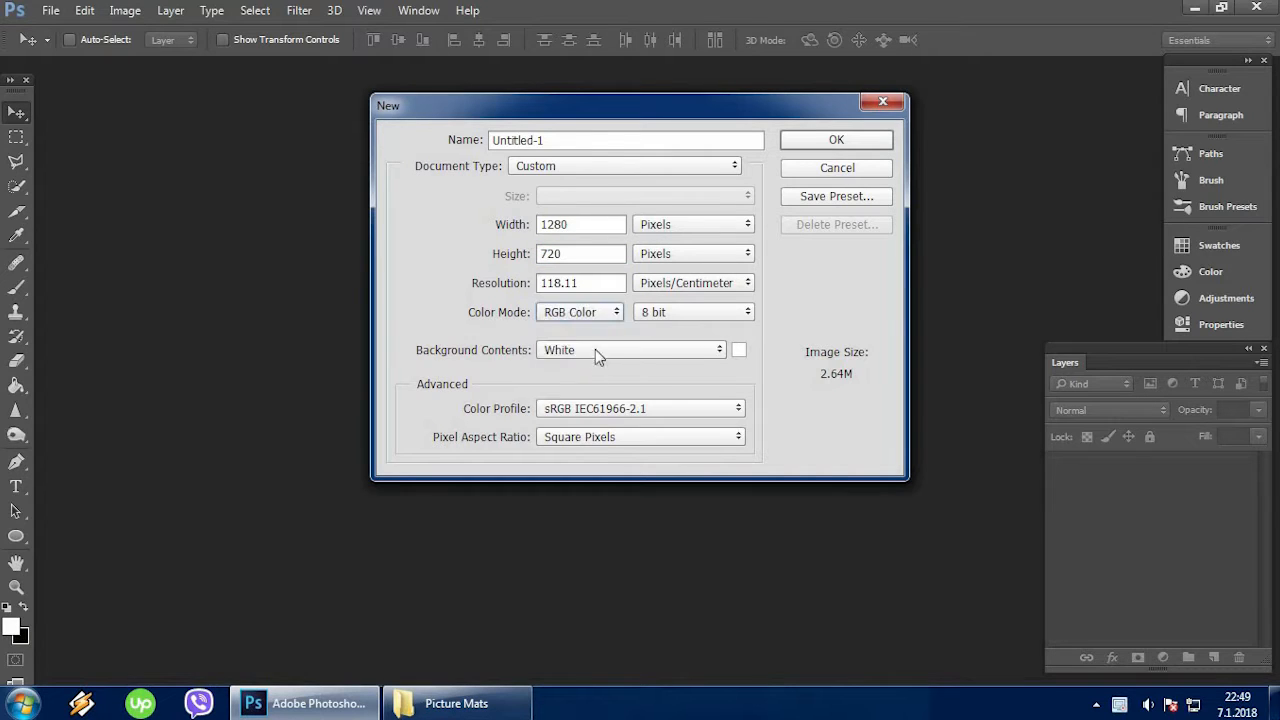
click(678, 227)
click(679, 244)
click(810, 143)
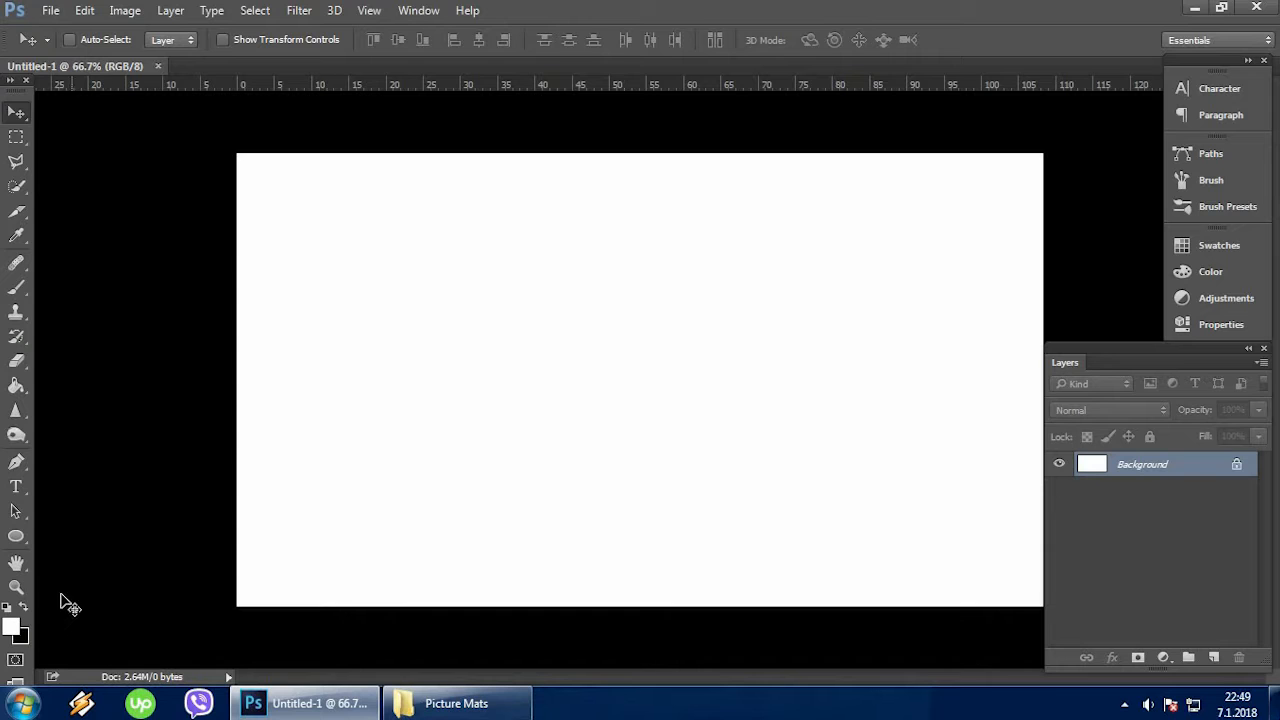
Set the foreground colour to dark red 540d0d.
click(19, 628)
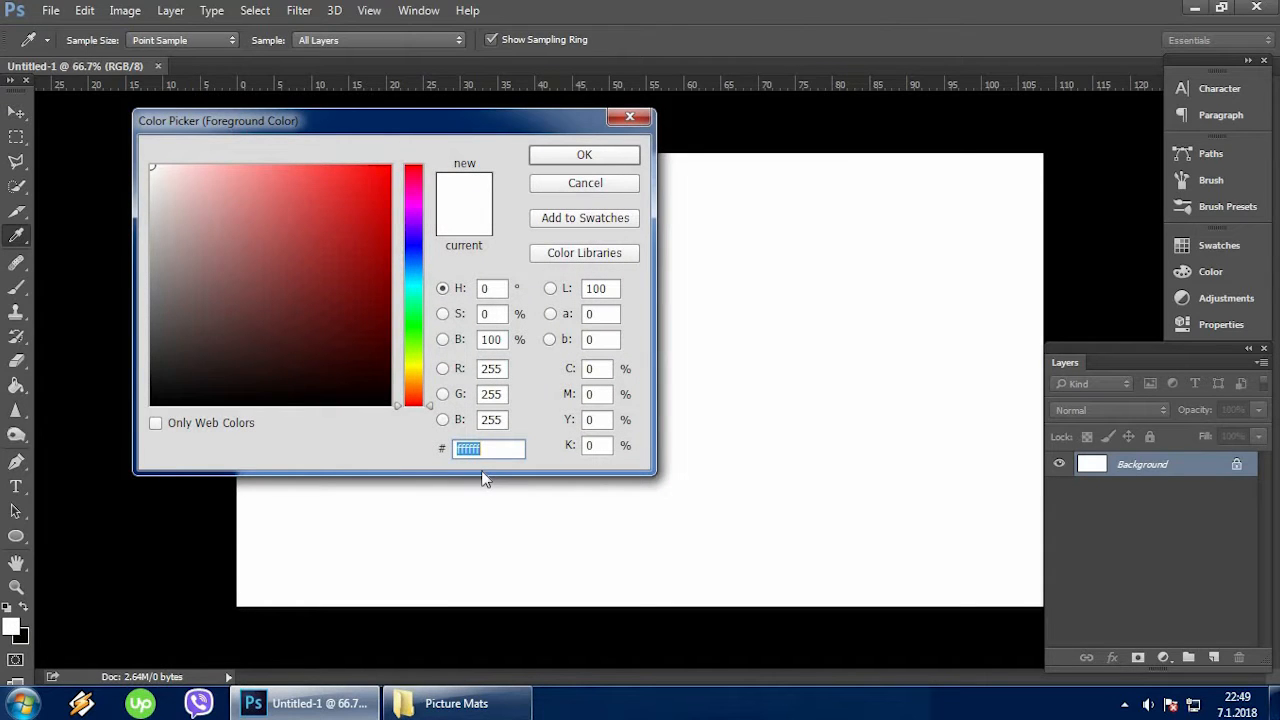
text(540)
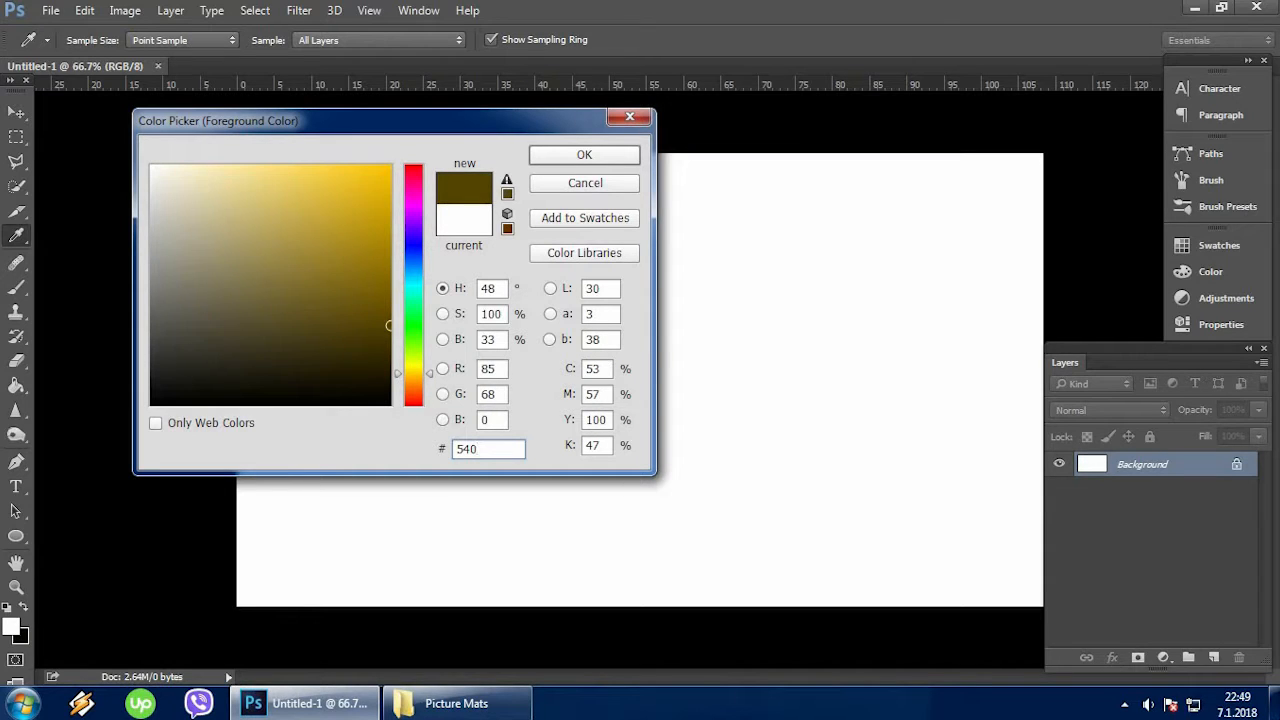
text(d)
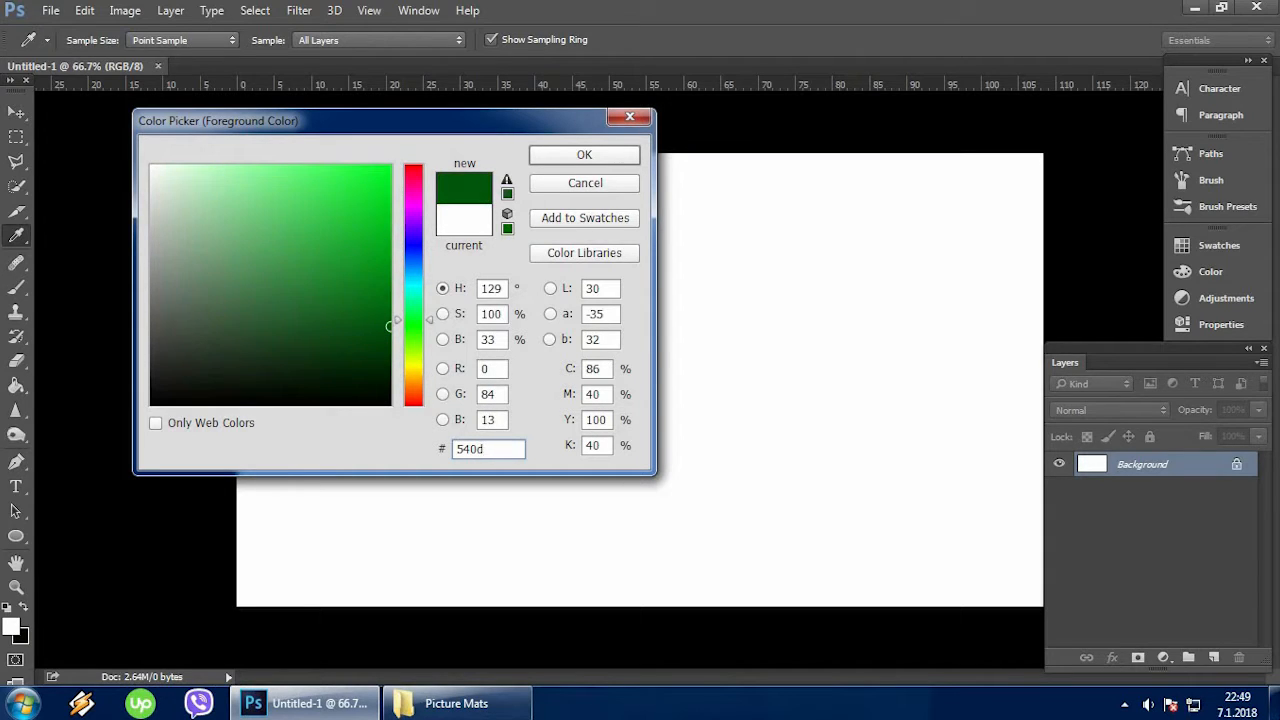
text(0d)
click(593, 154)
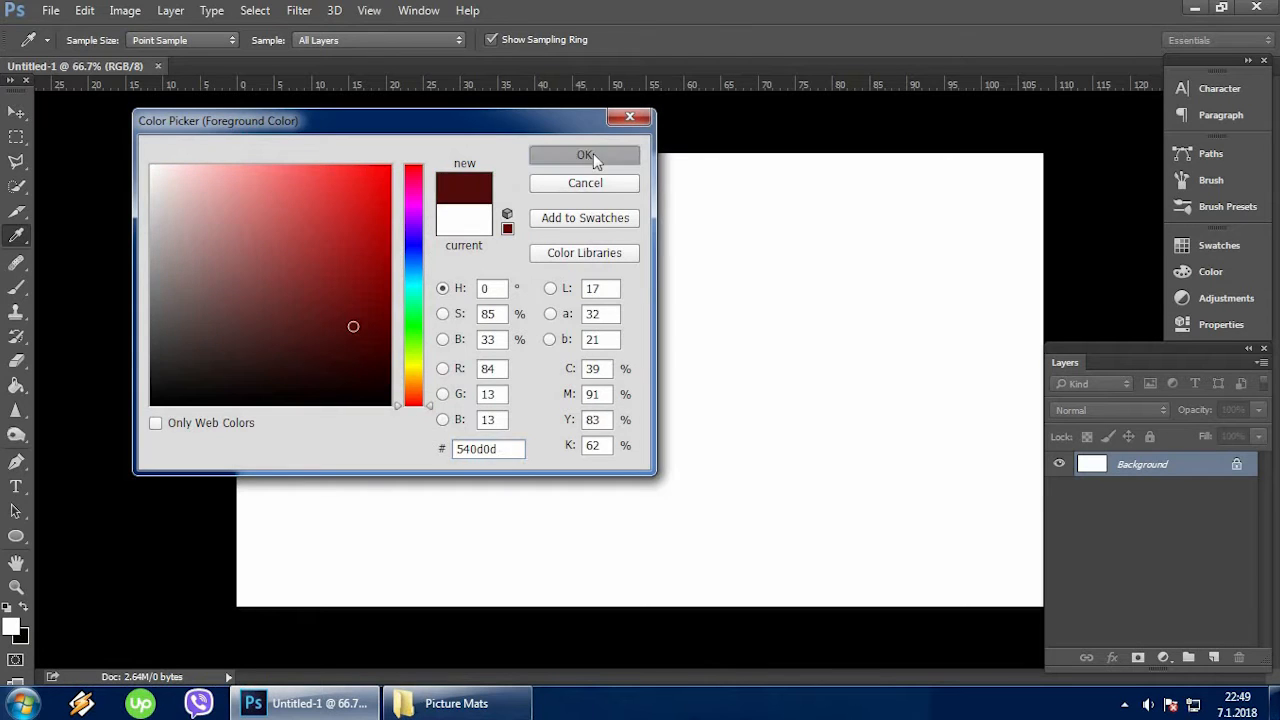
Fill the white background with the dark red foreground colour using the Paint Bucket tool.
click(16, 386)
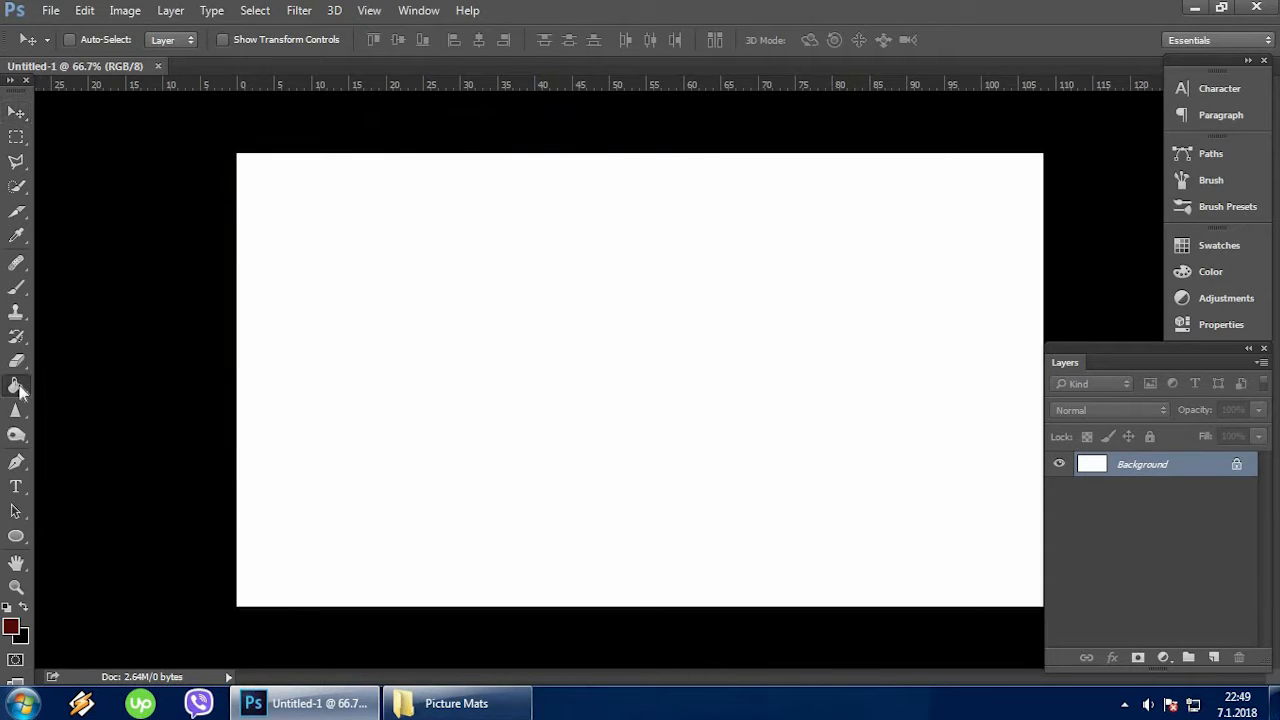
right_click(9, 392)
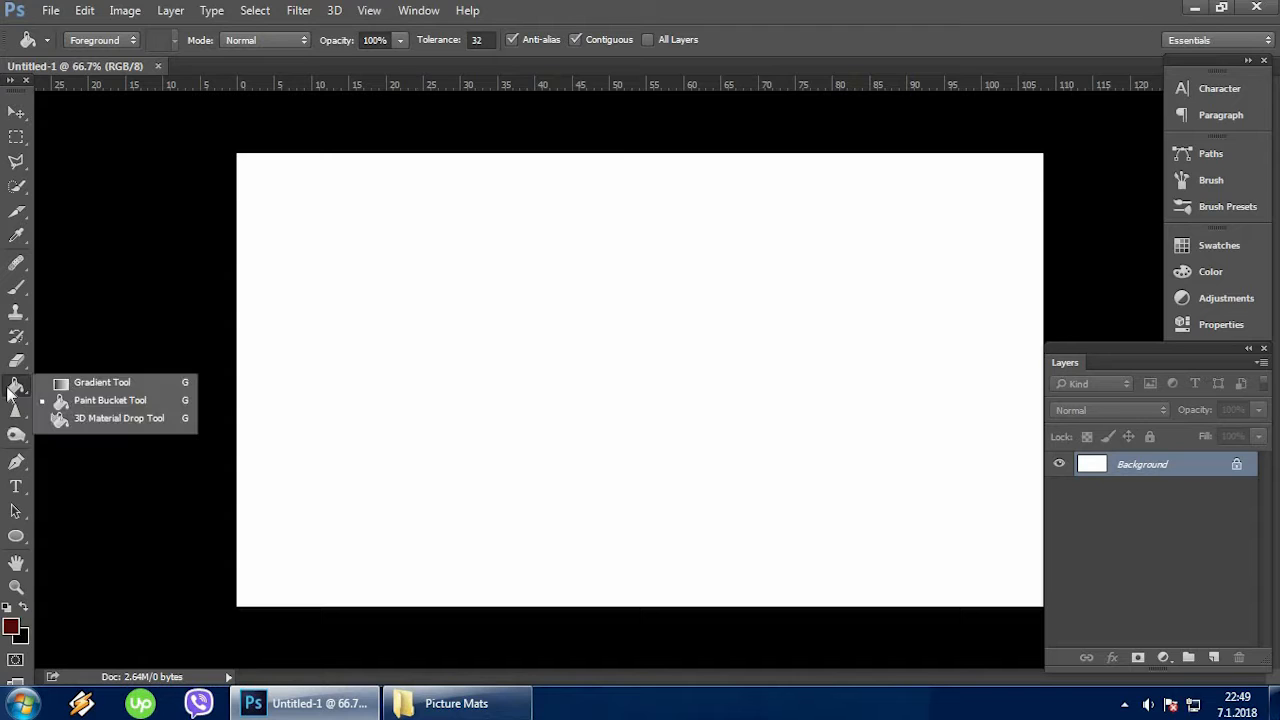
click(105, 400)
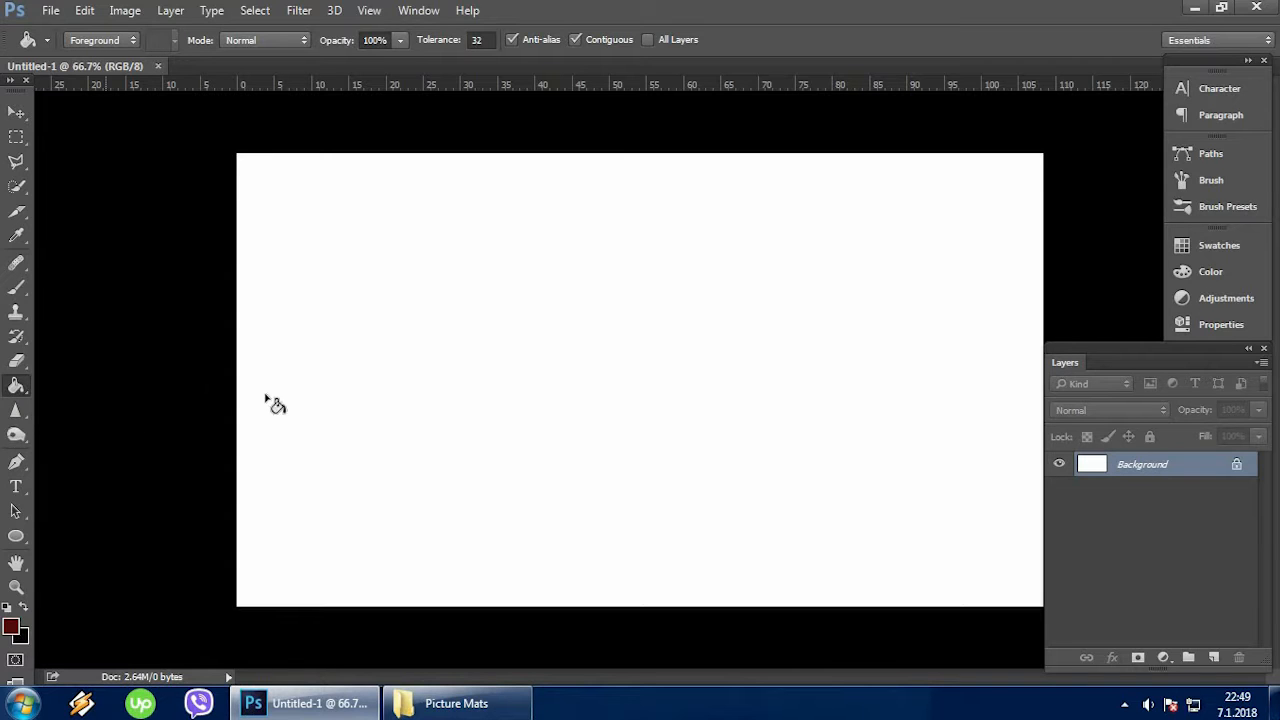
click(466, 391)
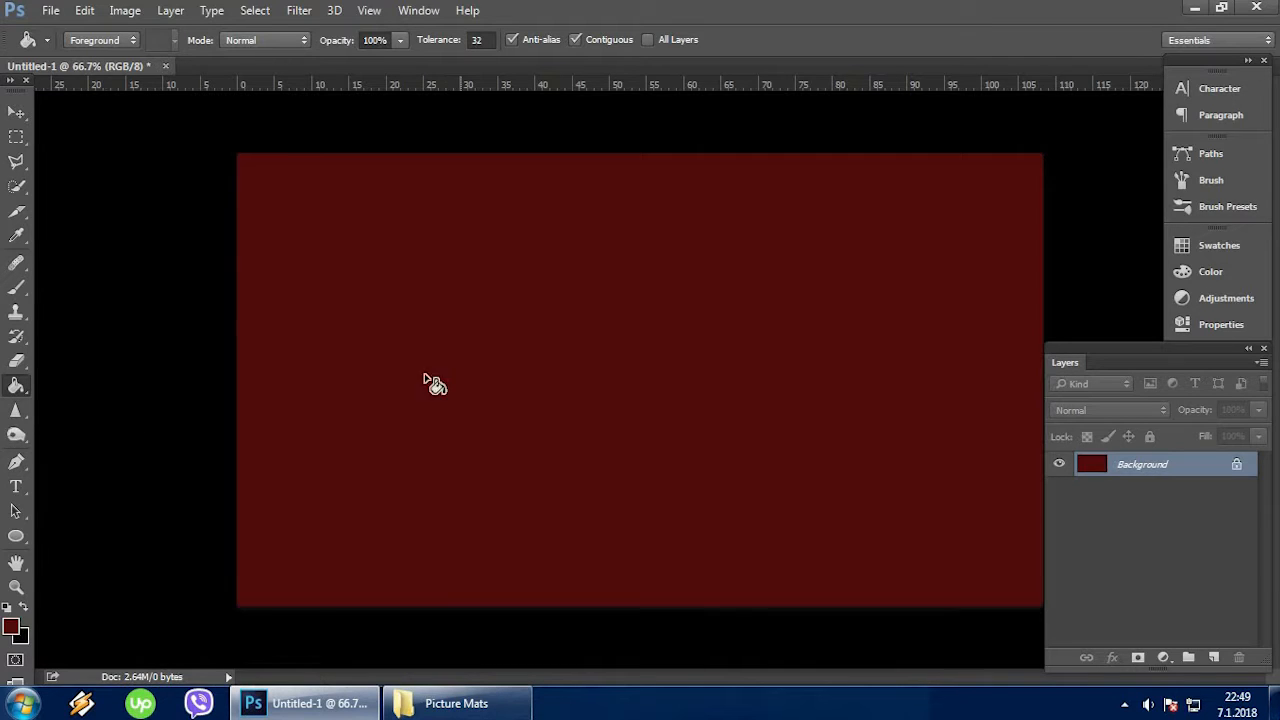
click(18, 115)
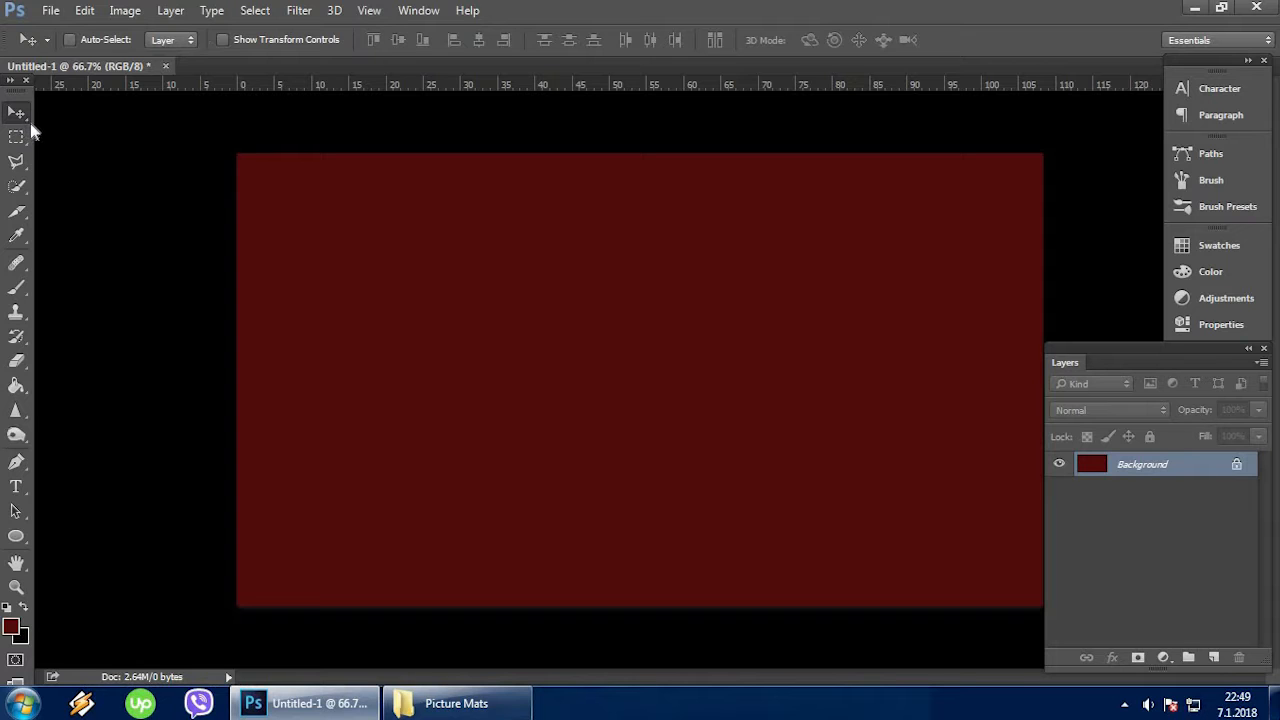
click(50, 11)
click(62, 51)
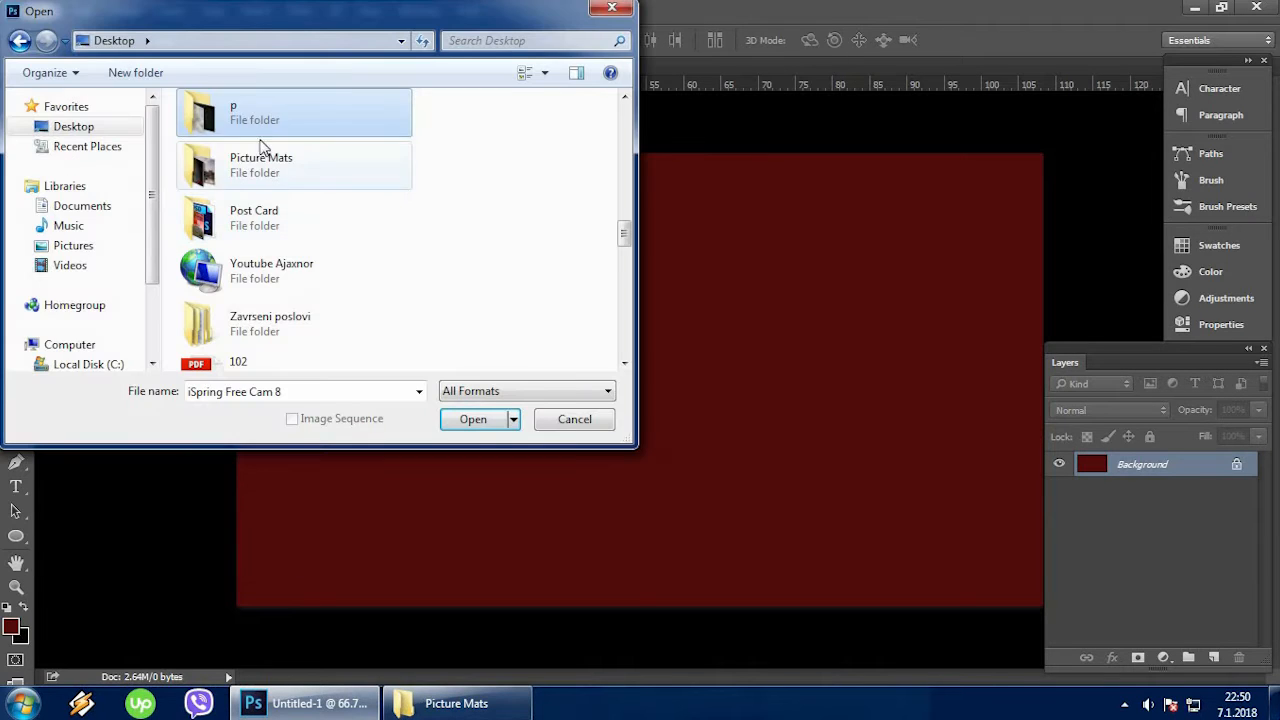
double_click(265, 183)
click(338, 138)
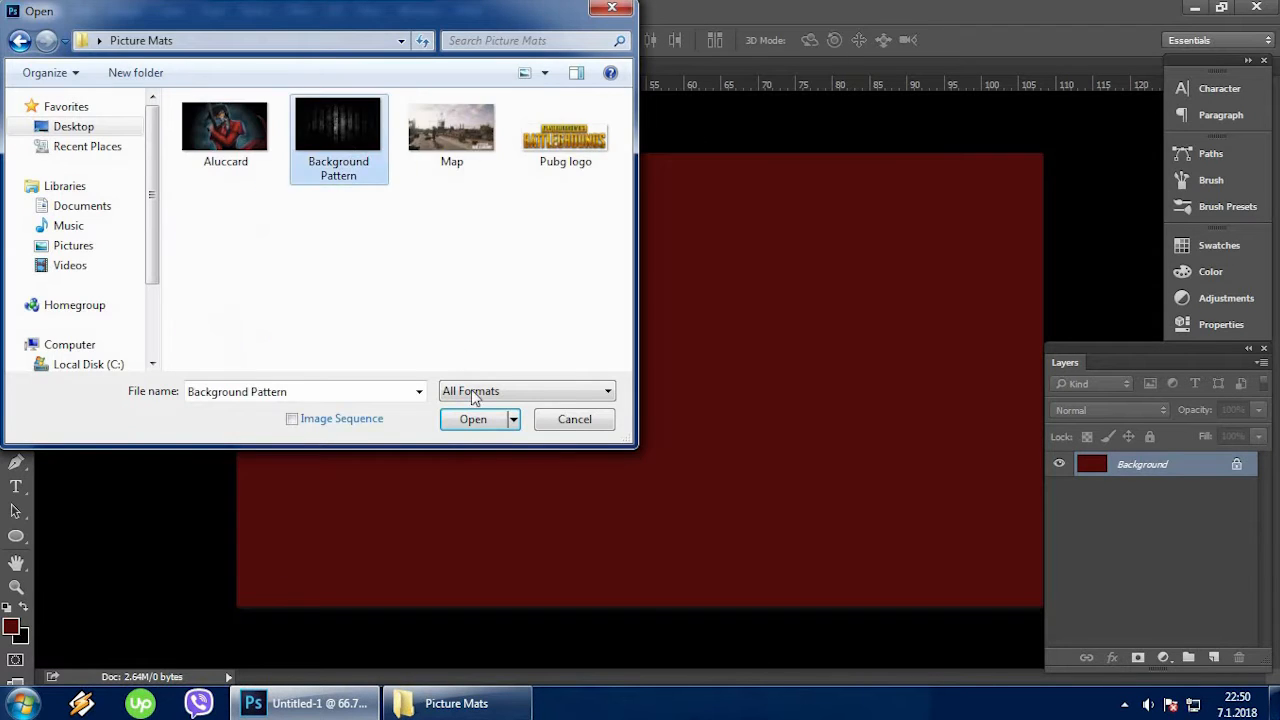
click(473, 420)
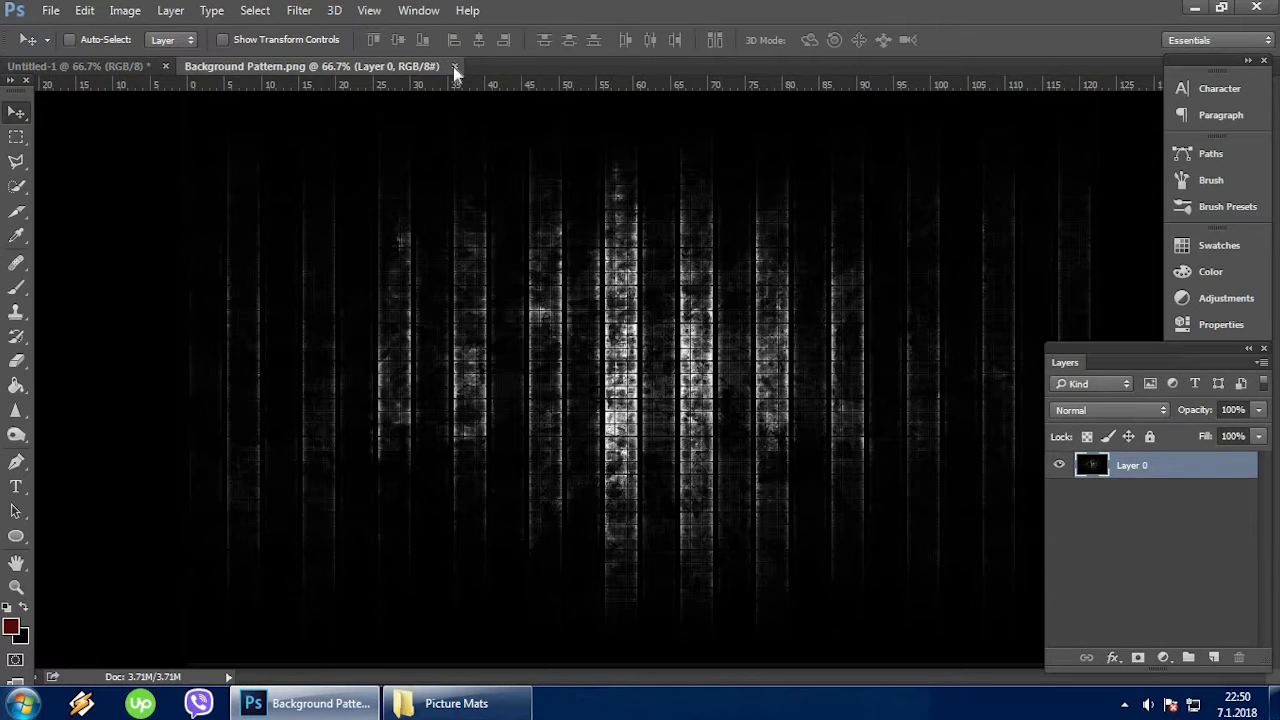
click(453, 65)
Open the Background Pattern image from the Picture Mats folder and copy it onto the dark red canvas of Untitled-1.
click(50, 10)
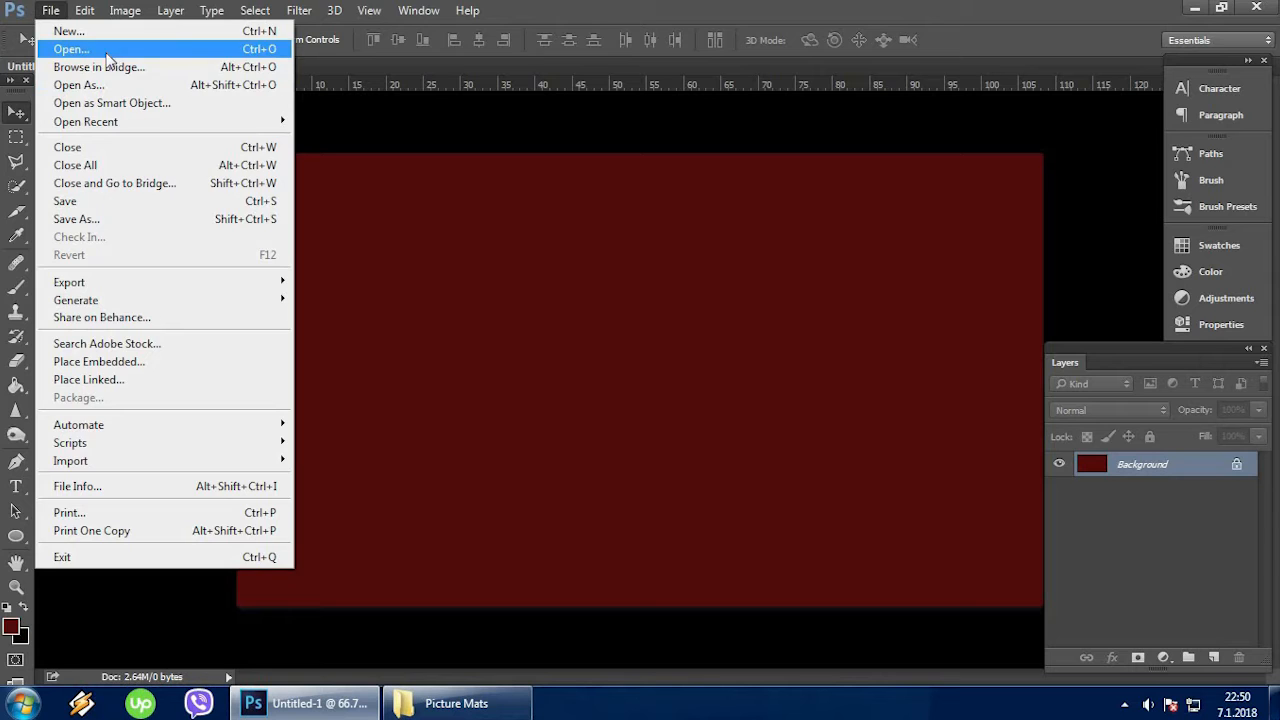
click(106, 52)
click(358, 140)
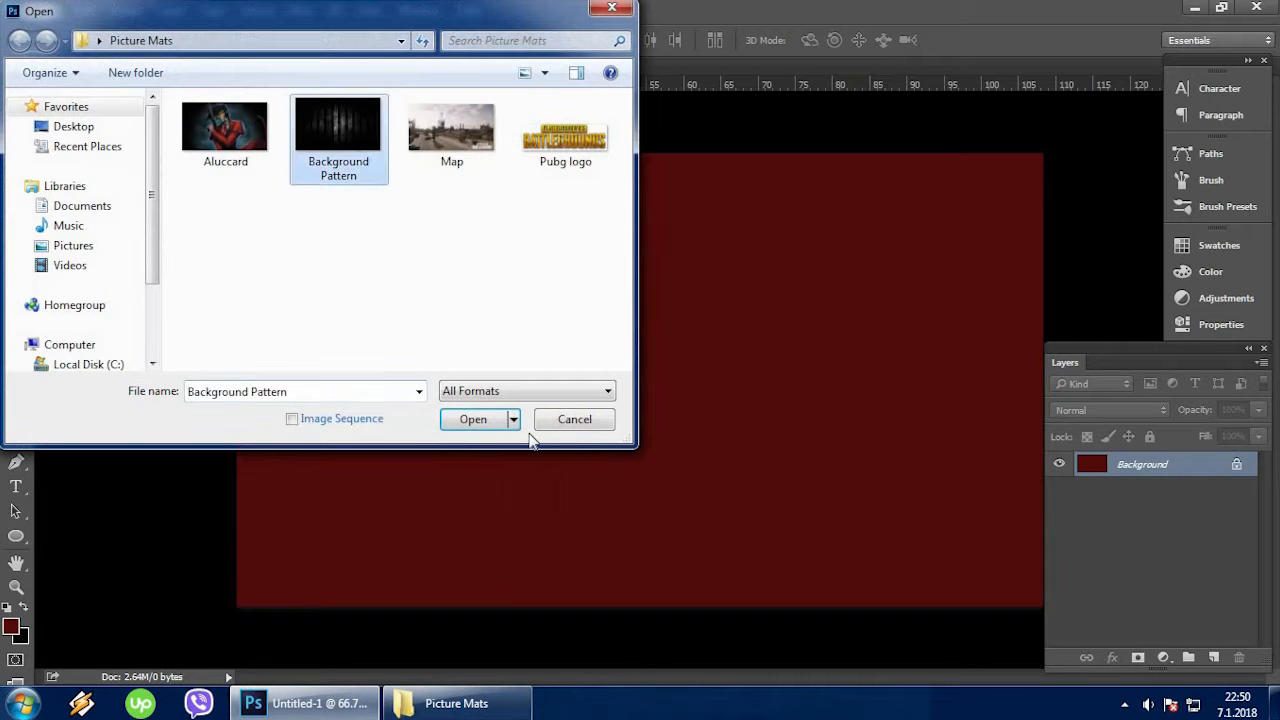
click(495, 420)
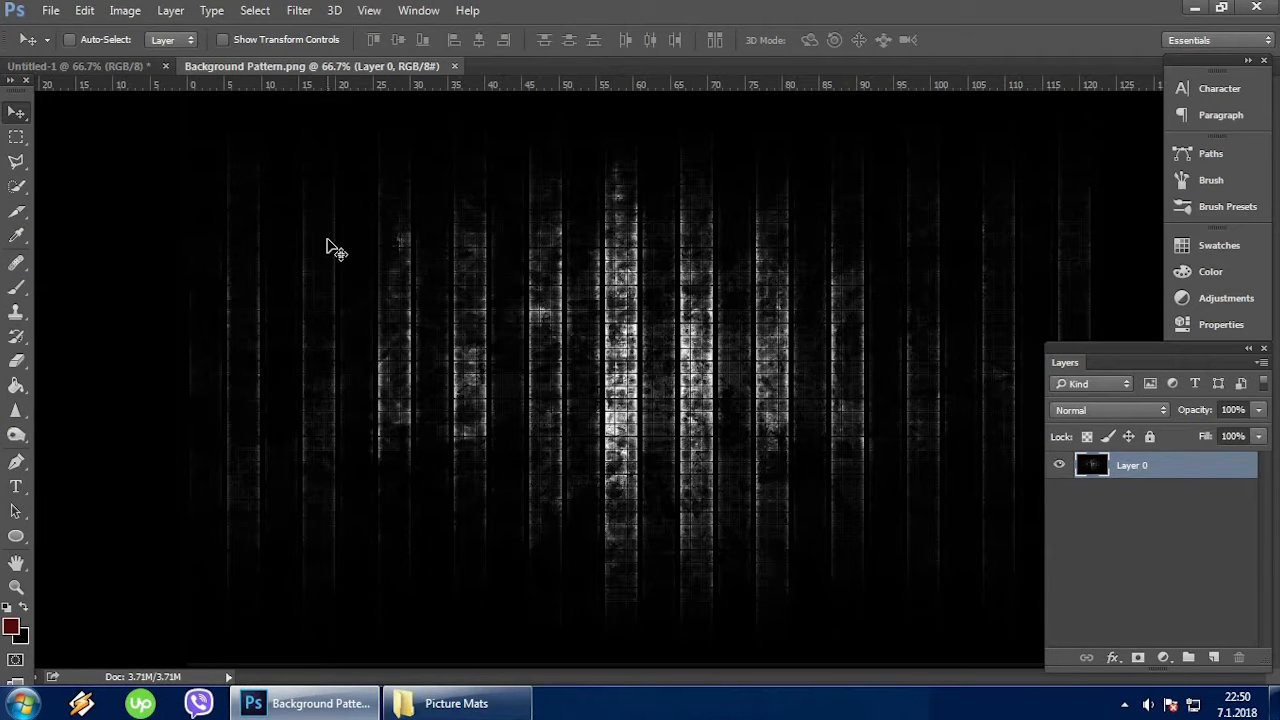
drag(380, 257, 497, 329)
Close the Background Pattern document and set the blend mode of the pattern layer in Untitled-1 to Luminosity.
click(488, 67)
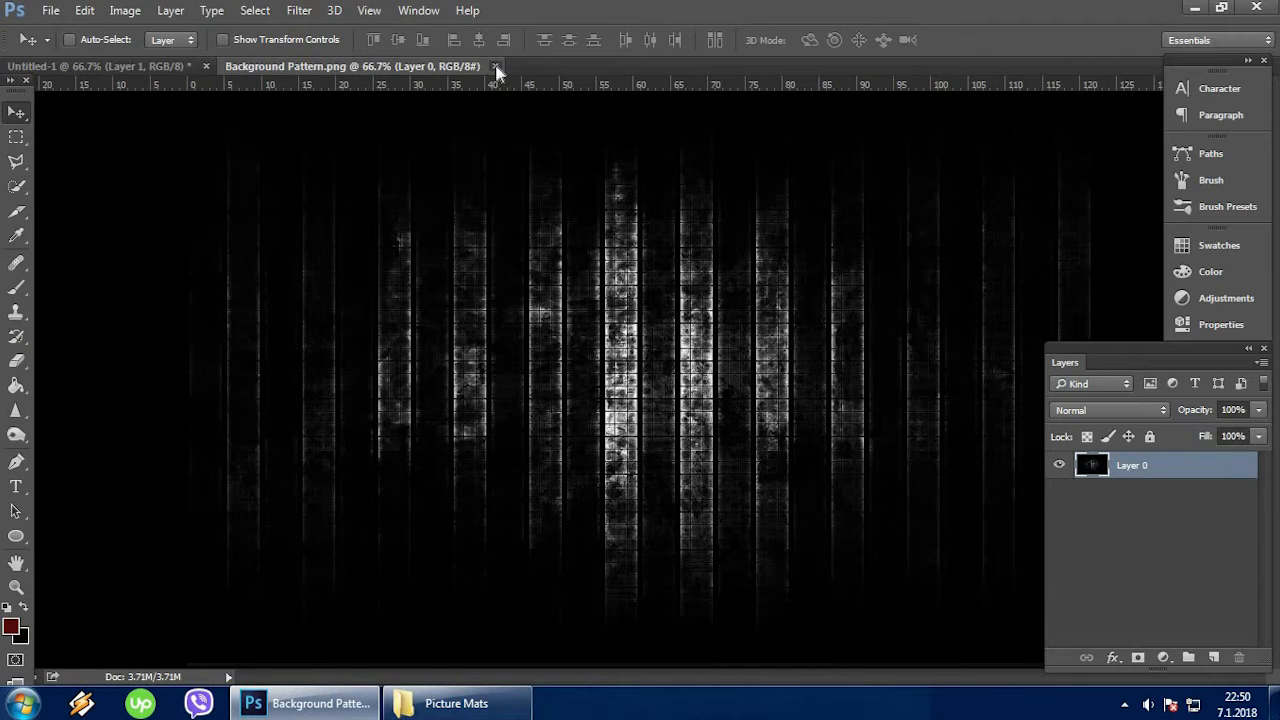
click(495, 67)
click(1107, 412)
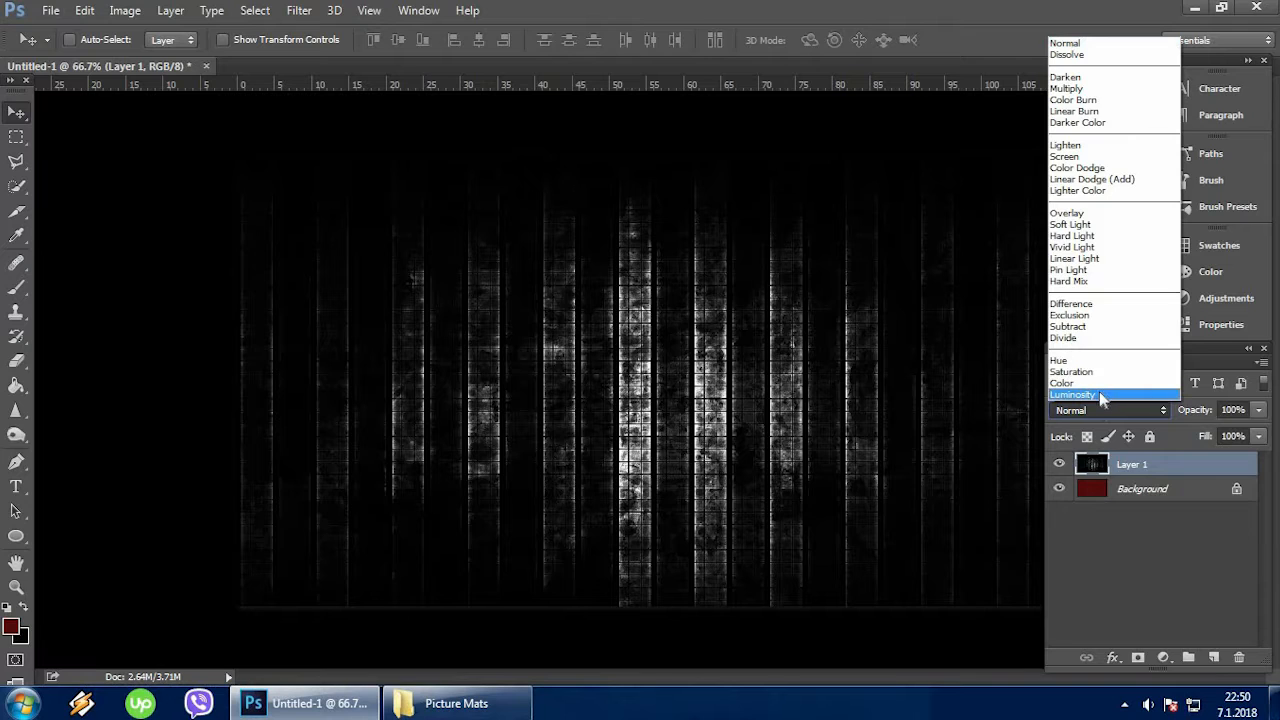
click(1099, 394)
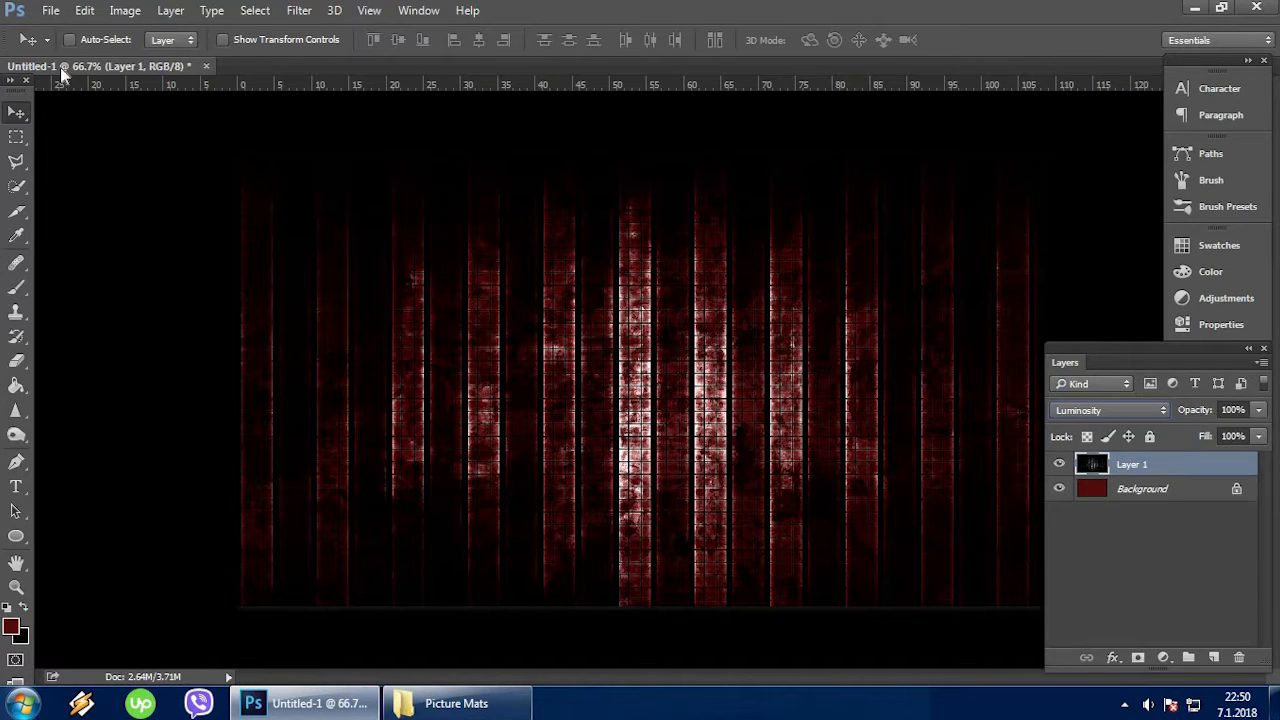
Open the Map image from the Picture Mats folder and duplicate its background layer.
click(50, 12)
click(80, 48)
click(470, 150)
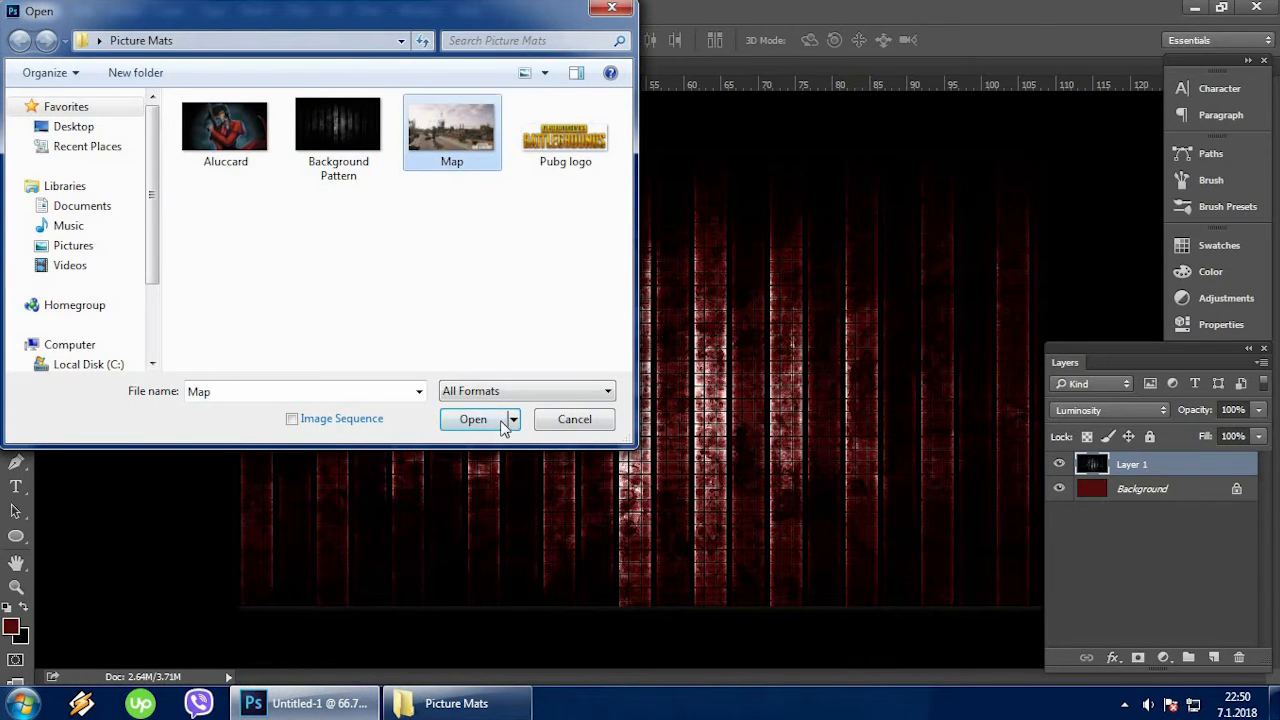
click(500, 419)
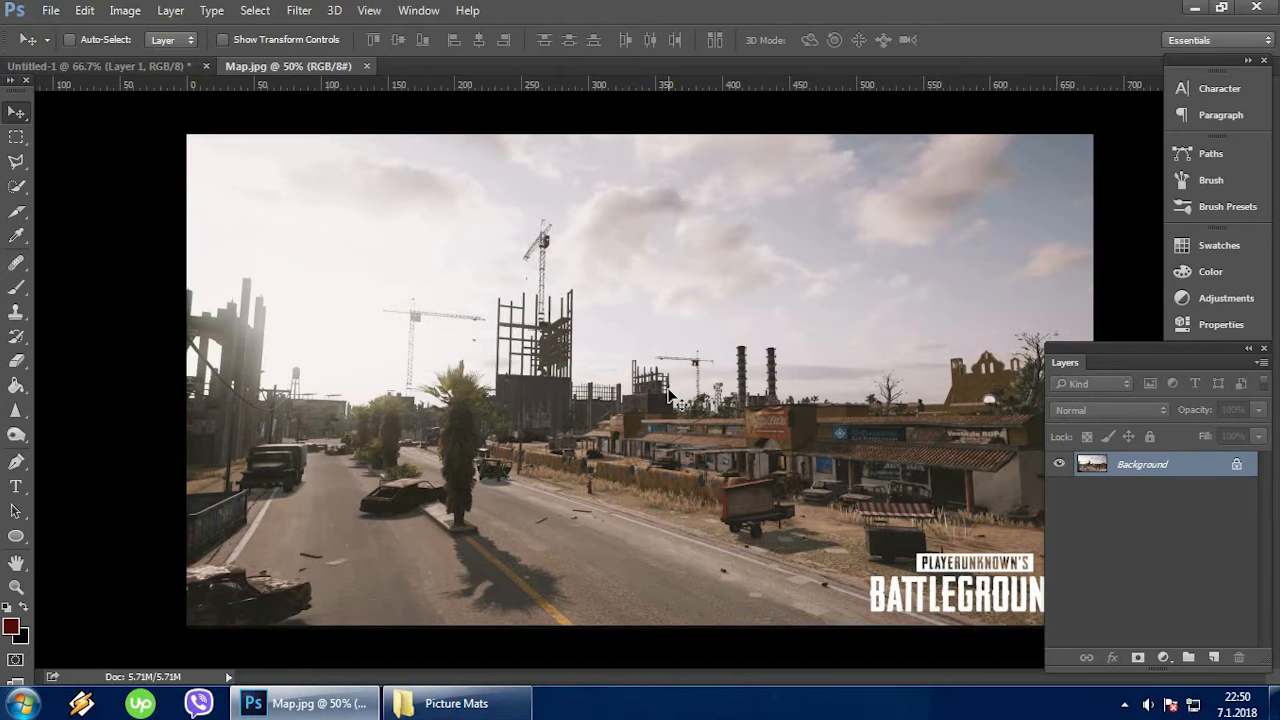
key(ctrl+j)
Copy the map layer into Untitled-1 so it covers the canvas, and set its blend mode to Pin Light.
drag(490, 305, 450, 298)
drag(654, 393, 617, 364)
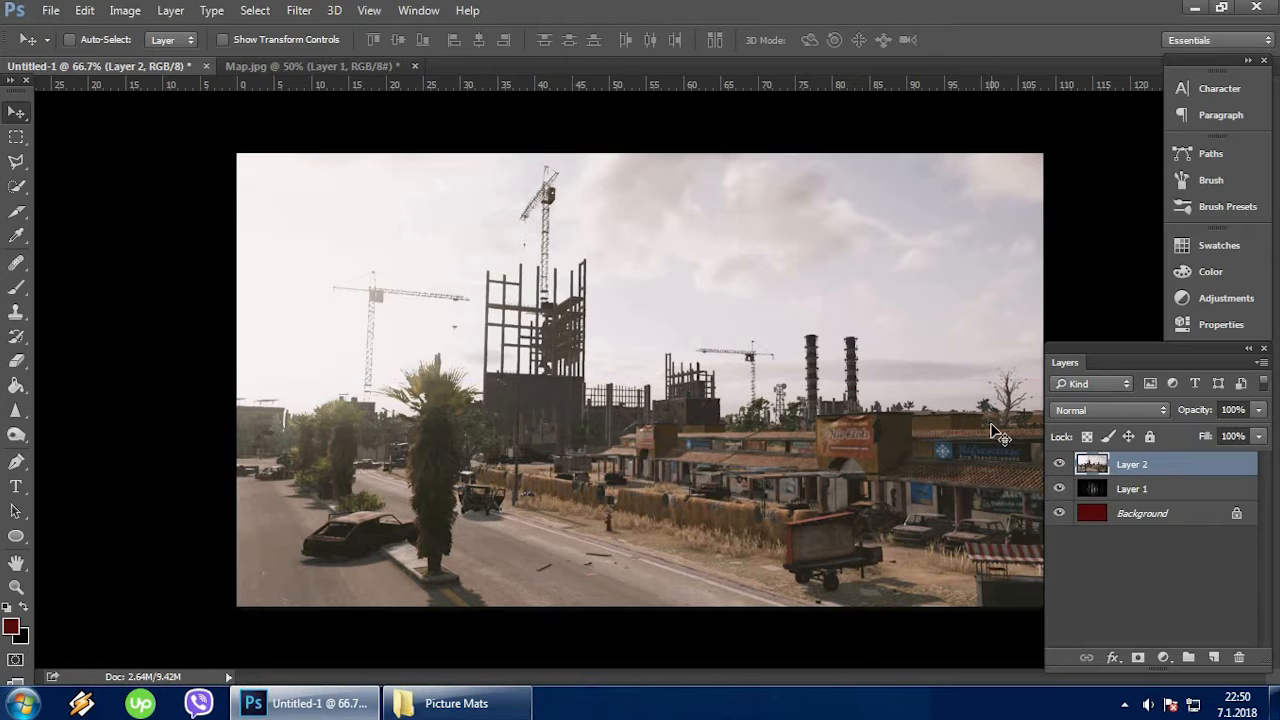
click(1146, 413)
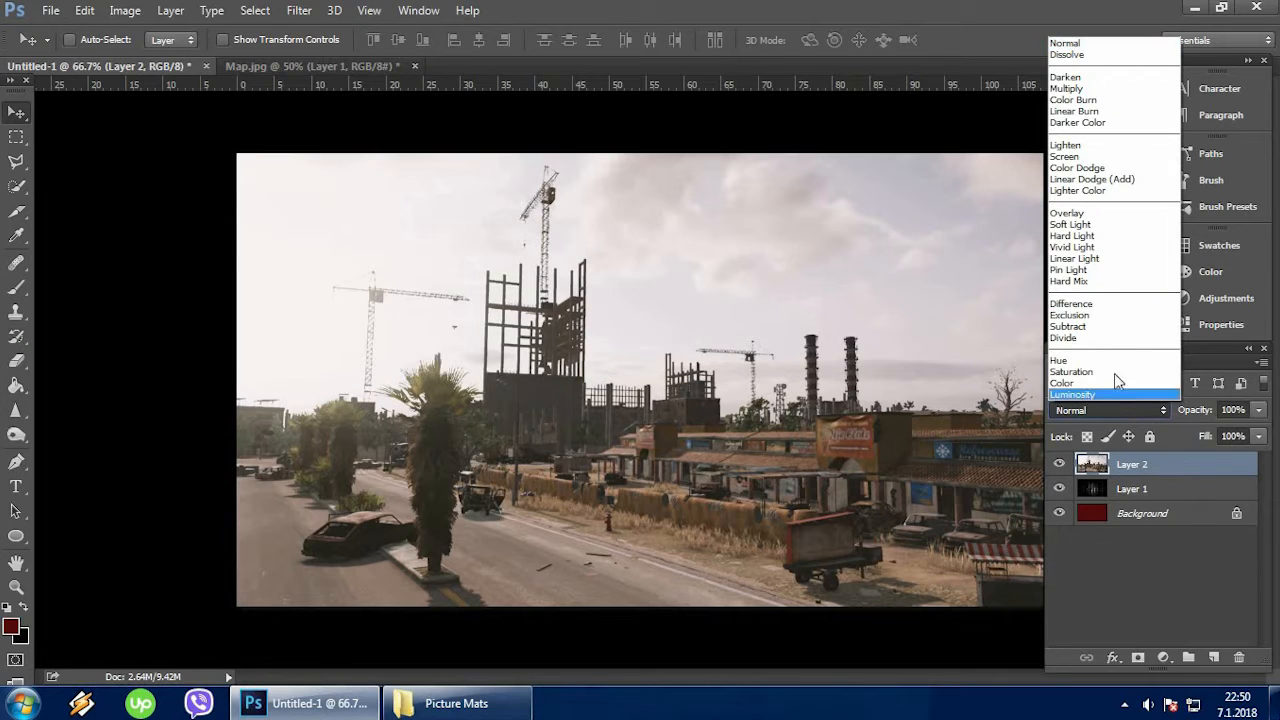
click(1070, 270)
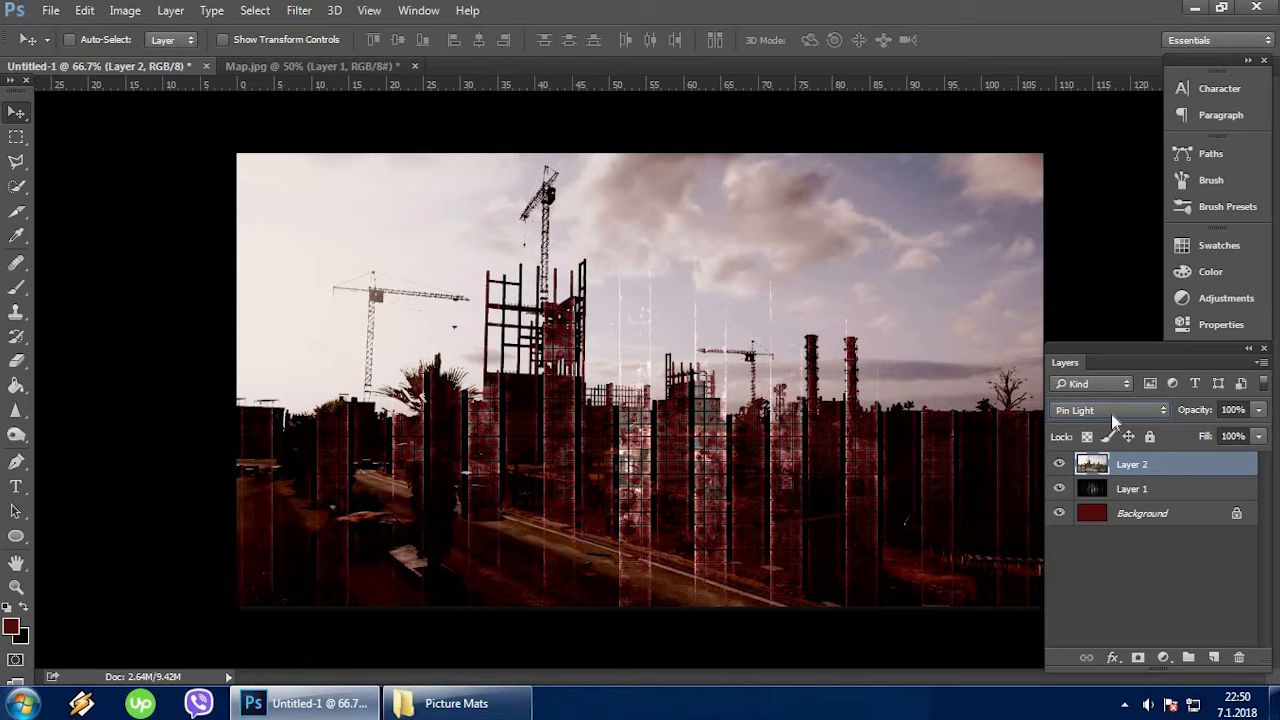
Close the Map.jpg document without saving its changes.
click(320, 66)
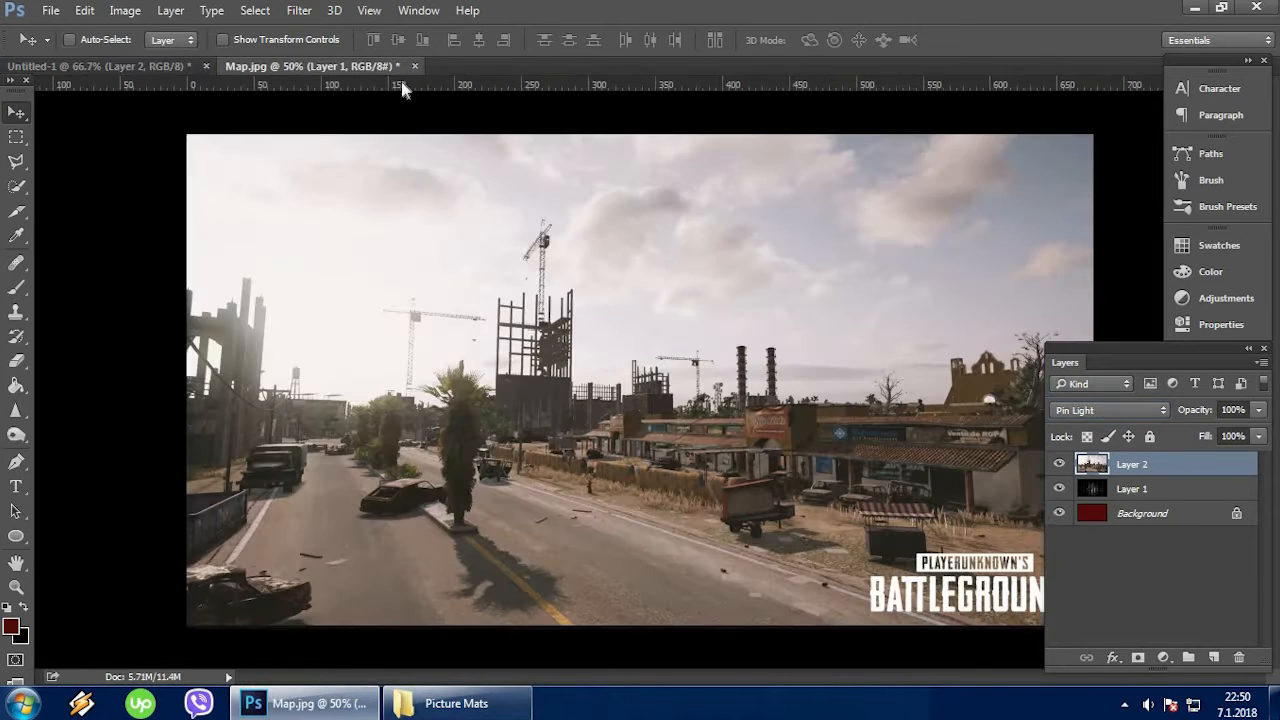
click(414, 66)
click(645, 277)
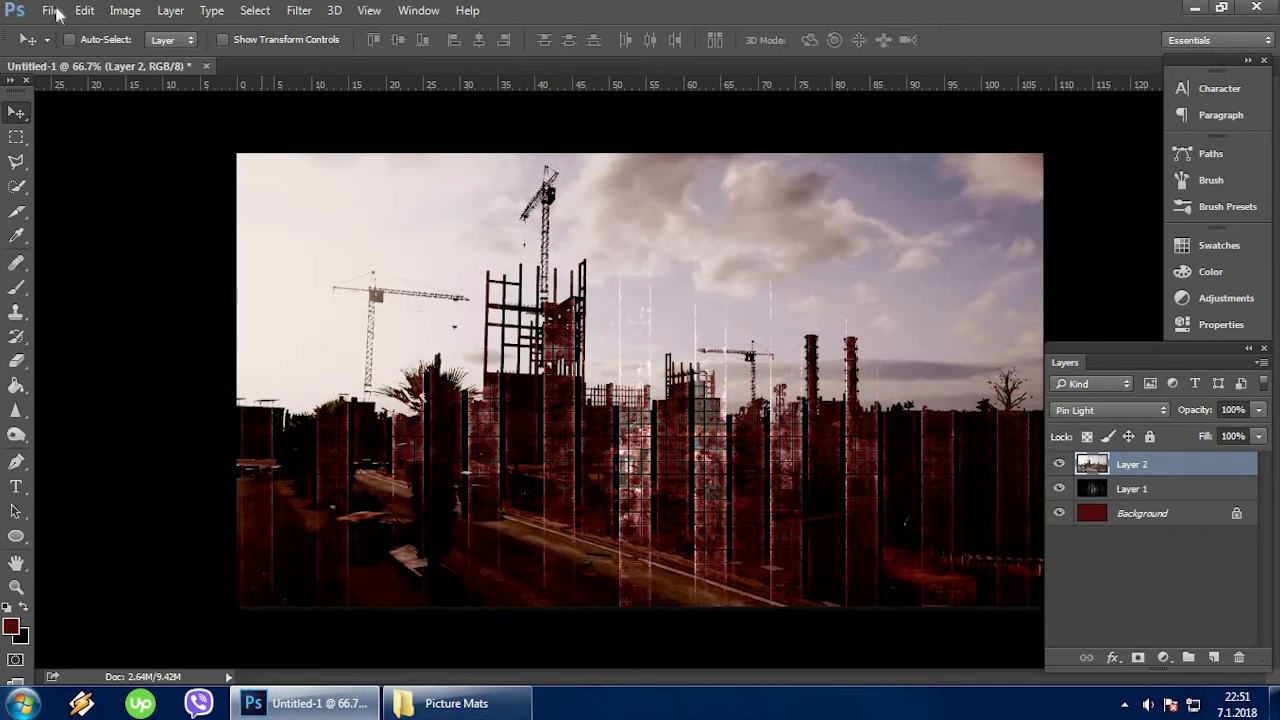
Open the Aluccard image from the Picture Mats folder.
click(50, 10)
click(75, 50)
click(225, 128)
click(473, 420)
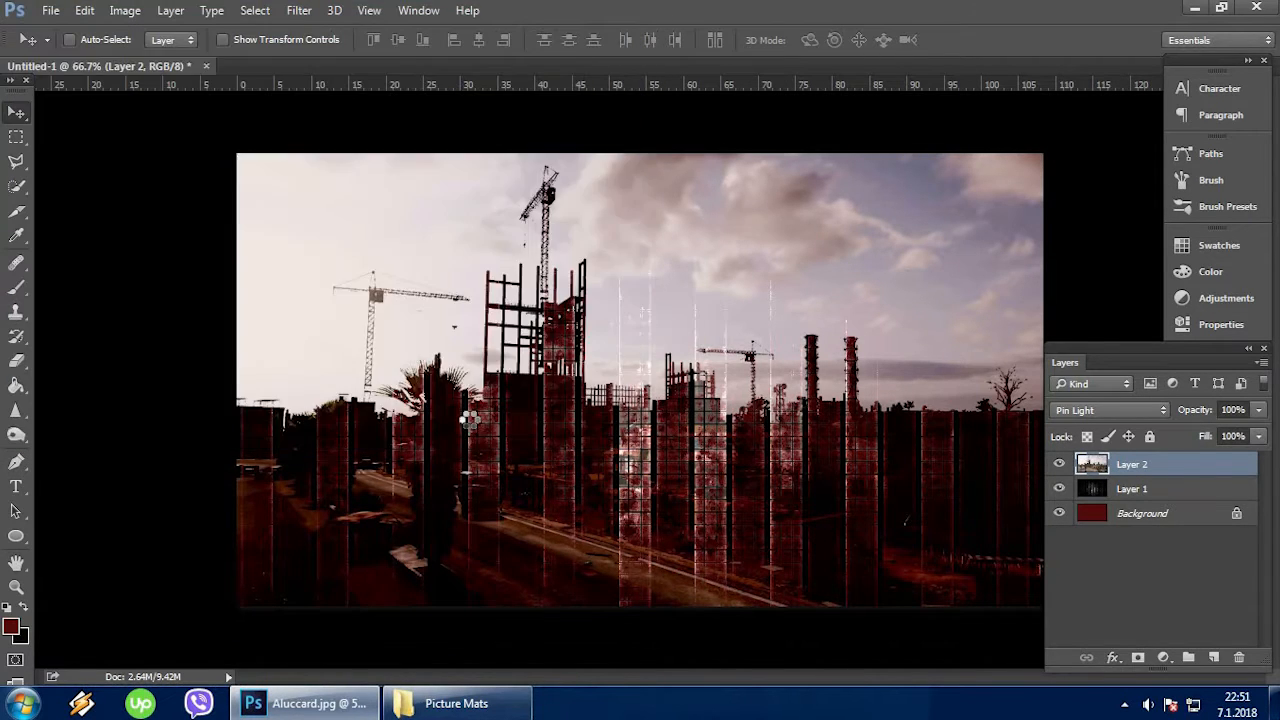
Select the whole red-coated character, including the gun, hair and flowing coat tail, with the Quick Selection tool.
click(17, 188)
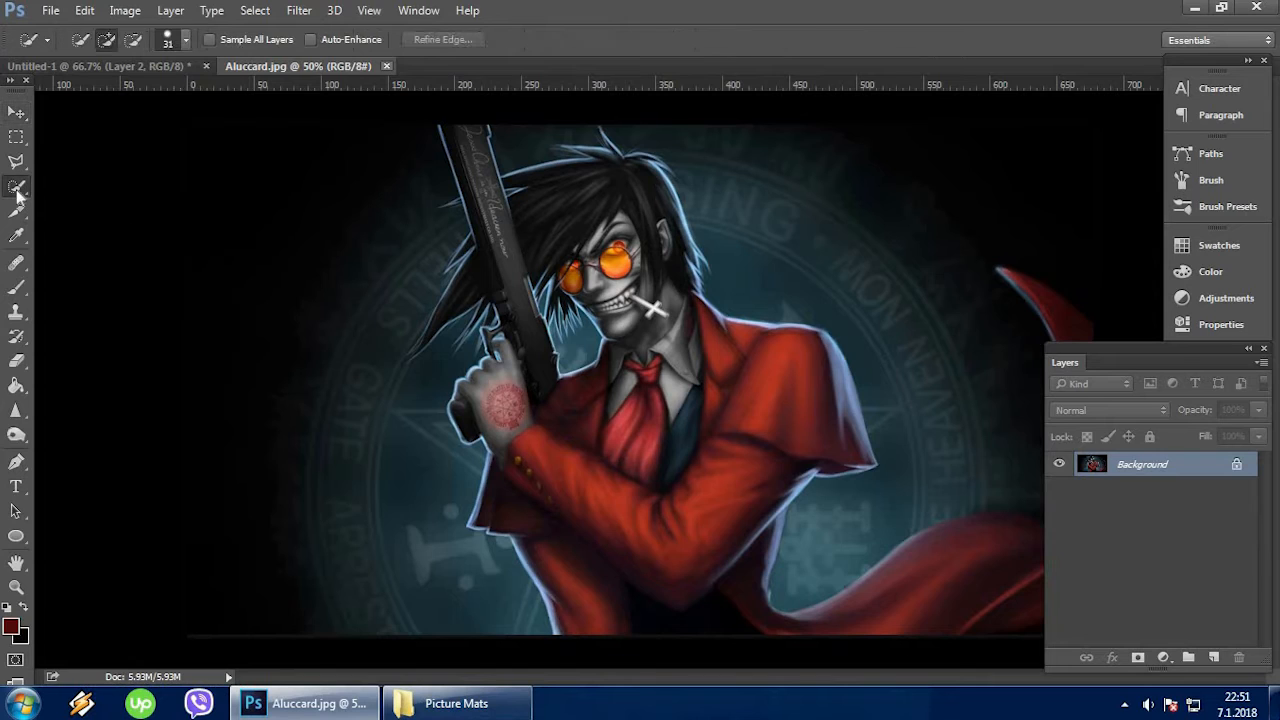
right_click(17, 188)
click(97, 184)
mouse_move(470, 147)
mouse_down()
mouse_move(512, 202)
mouse_move(543, 206)
mouse_move(577, 188)
mouse_move(625, 210)
mouse_move(681, 365)
mouse_move(795, 376)
mouse_move(732, 456)
mouse_move(666, 506)
mouse_move(643, 506)
mouse_move(775, 615)
mouse_up()
click(1249, 351)
drag(1087, 341, 1170, 420)
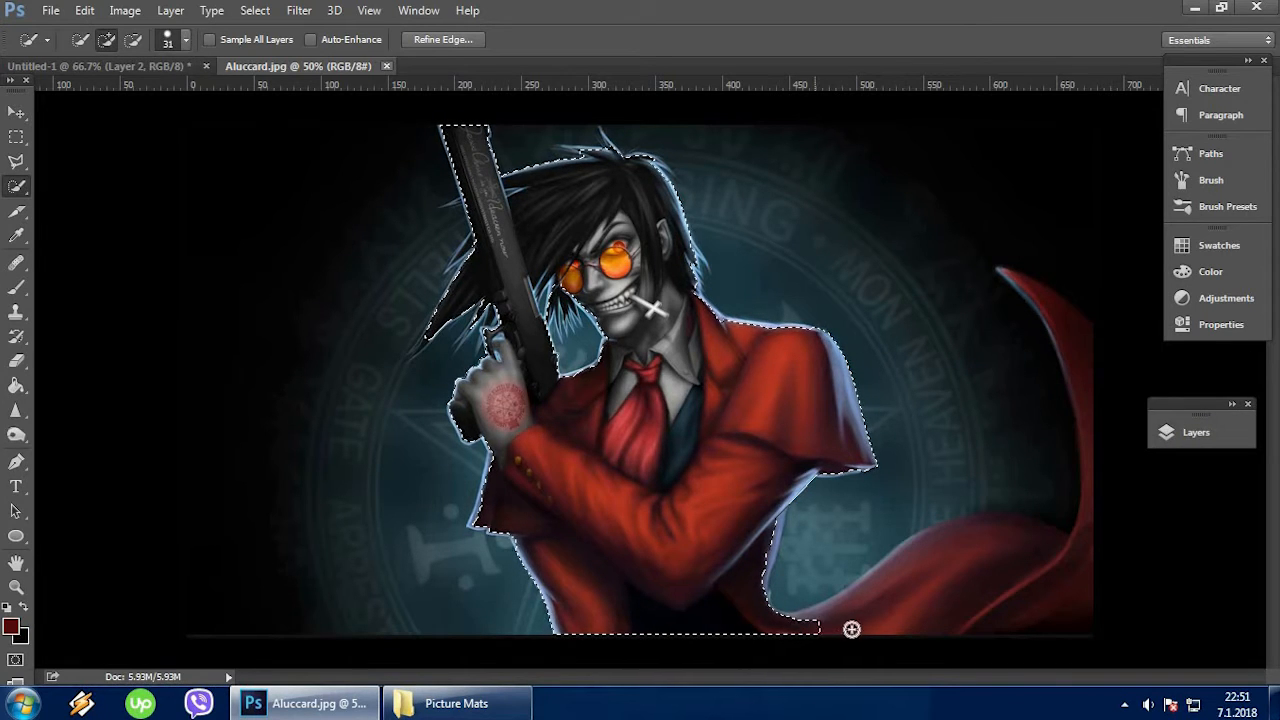
mouse_move(943, 604)
mouse_down()
mouse_move(1049, 586)
mouse_move(1083, 563)
mouse_move(1094, 429)
mouse_move(1083, 371)
mouse_move(1040, 293)
mouse_up()
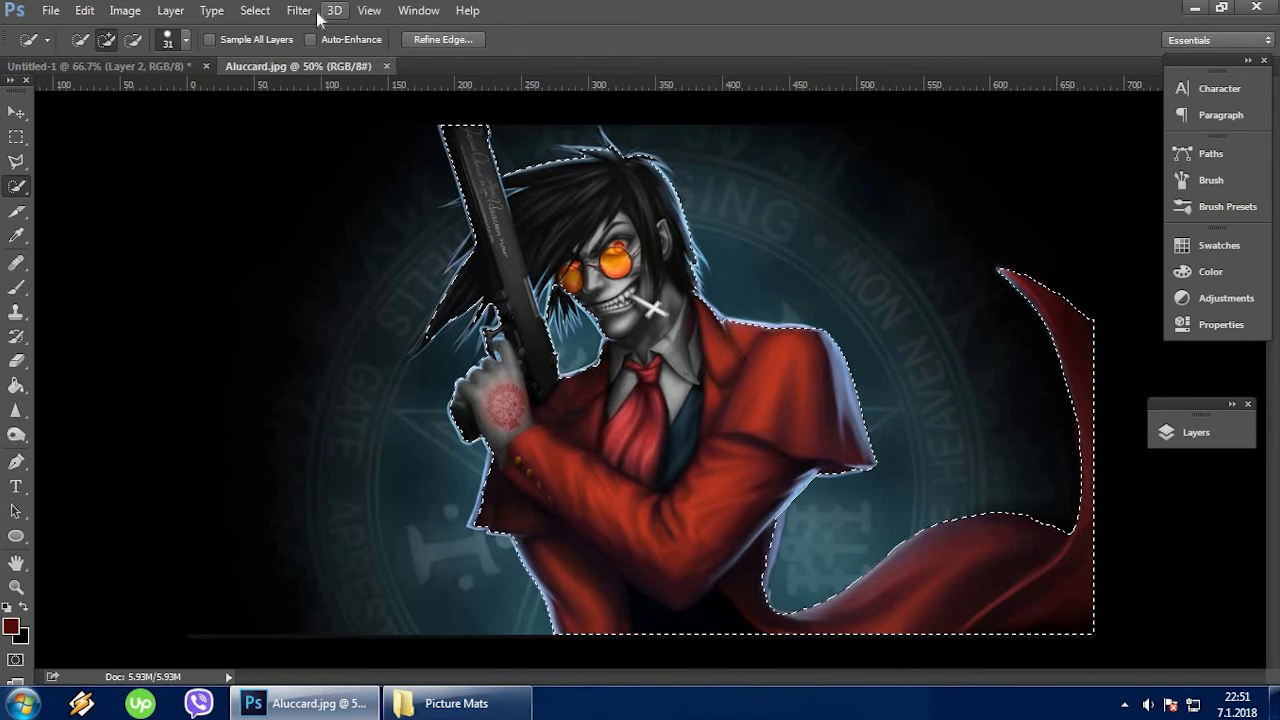
Refine the edge of the character selection with a 2.6 px radius, 25.5 px feather and +42% edge shift.
click(453, 39)
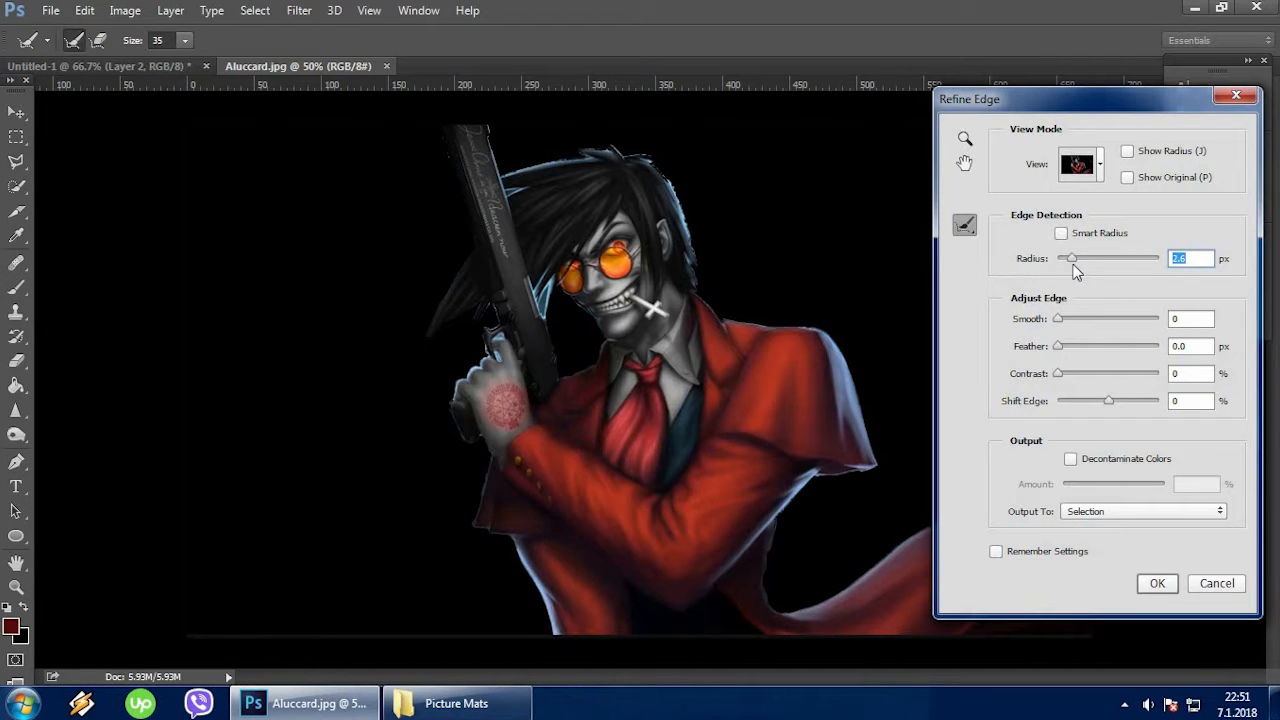
drag(1109, 401, 1114, 400)
drag(1062, 347, 1114, 355)
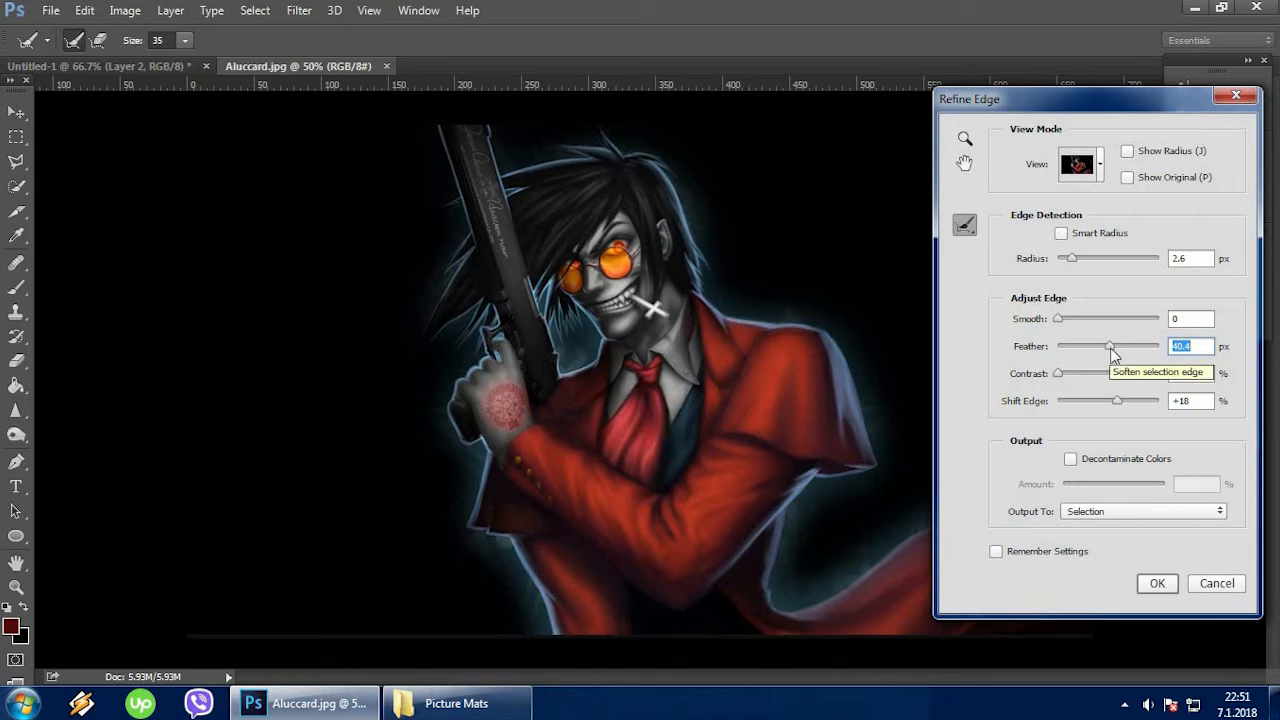
click(1195, 402)
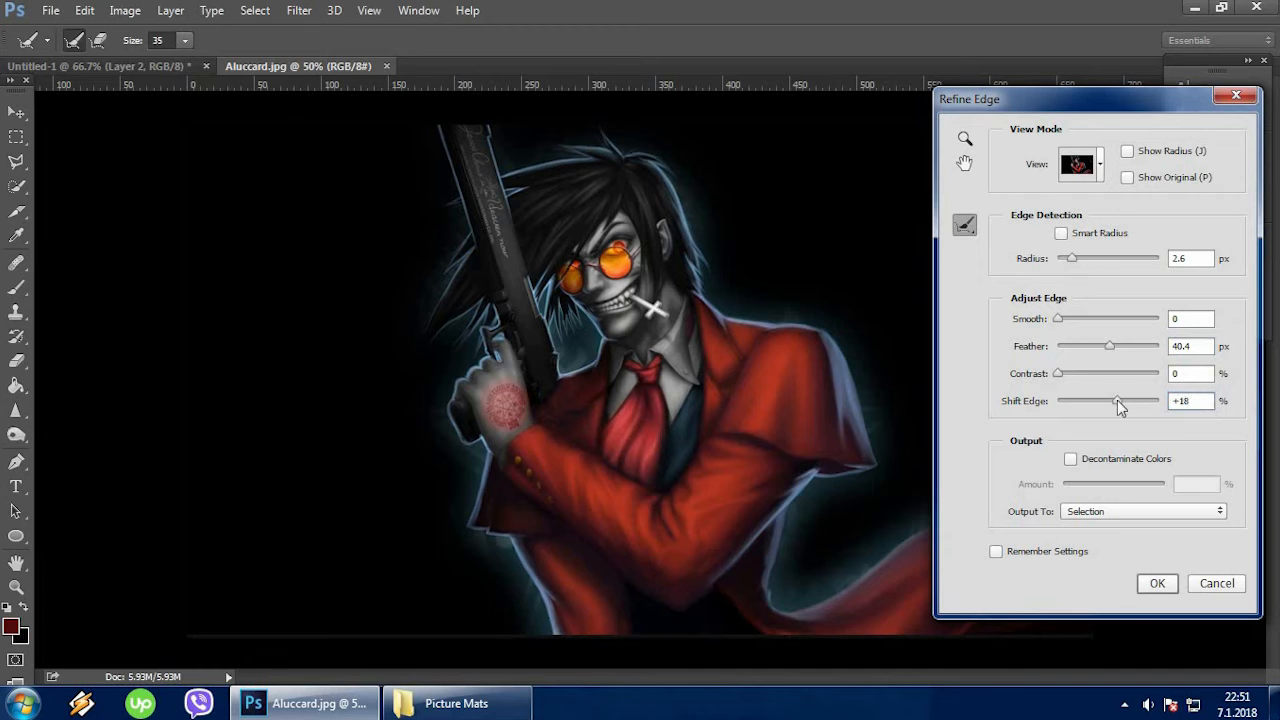
mouse_move(1117, 401)
mouse_down()
mouse_move(1131, 401)
mouse_move(1110, 405)
mouse_up()
drag(1111, 347, 1106, 356)
drag(1117, 400, 1098, 400)
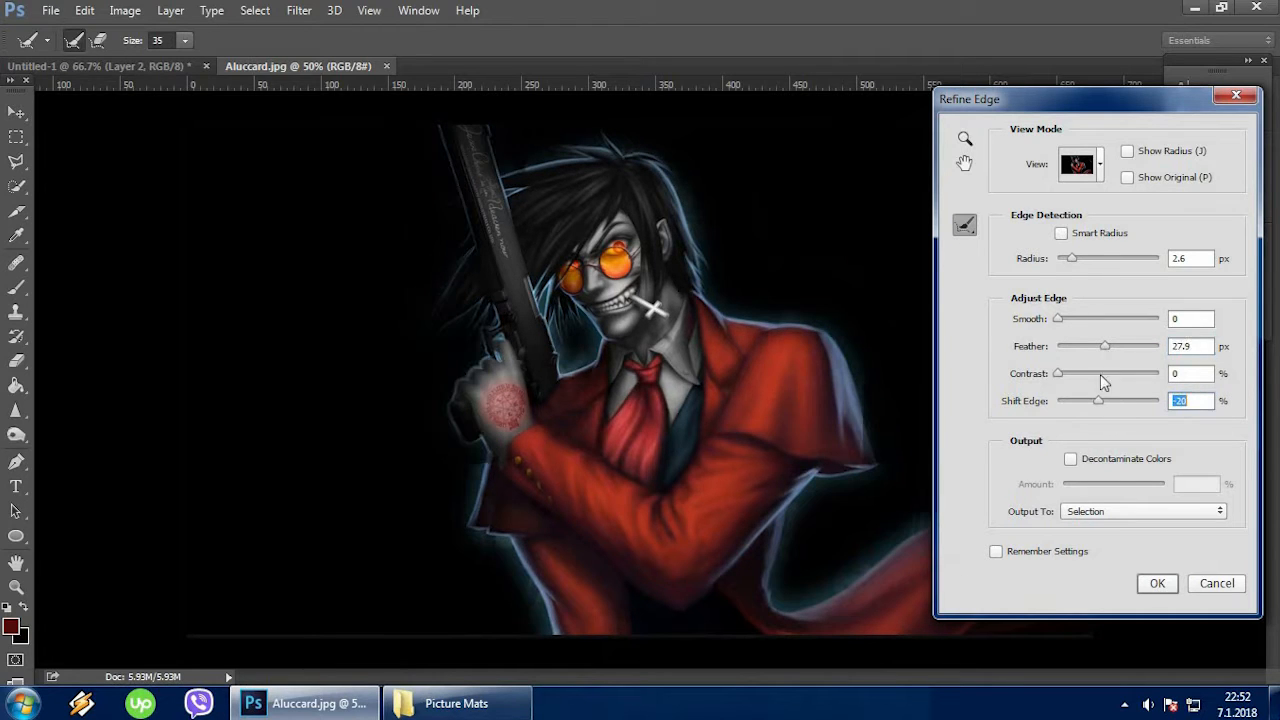
drag(1105, 347, 1127, 355)
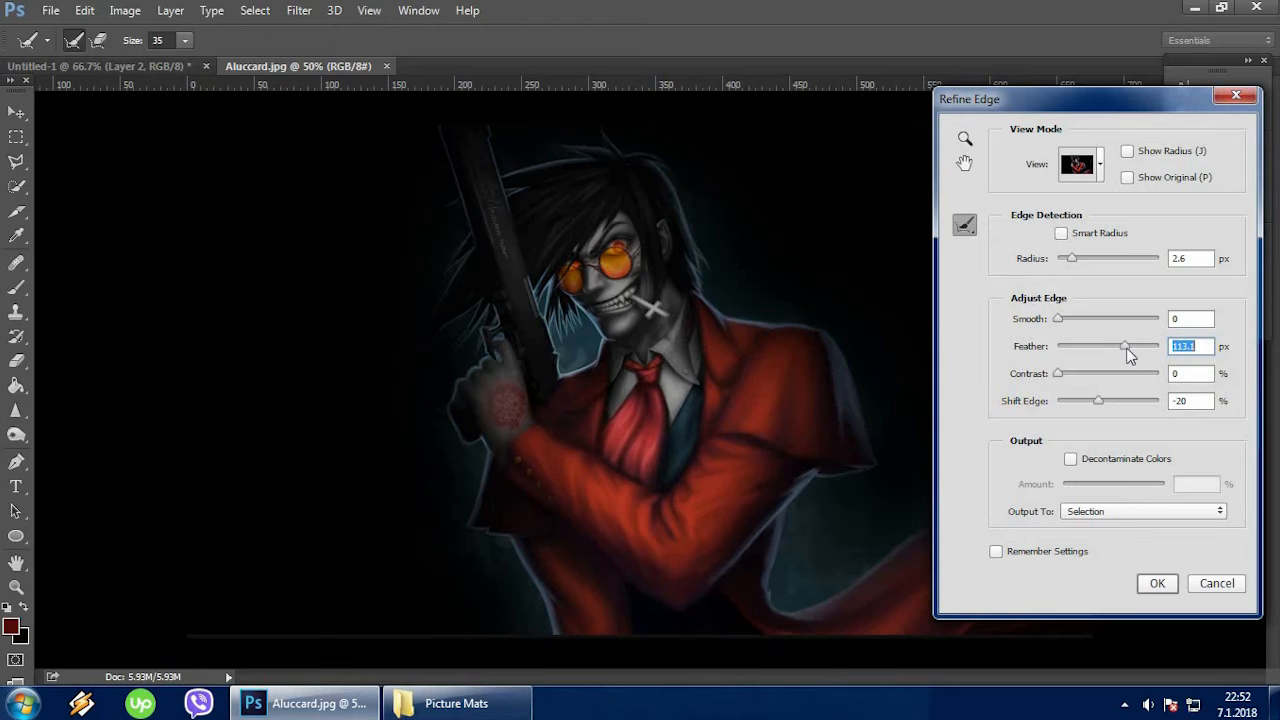
drag(1098, 402, 1053, 402)
drag(1125, 347, 1129, 402)
drag(1066, 345, 1104, 348)
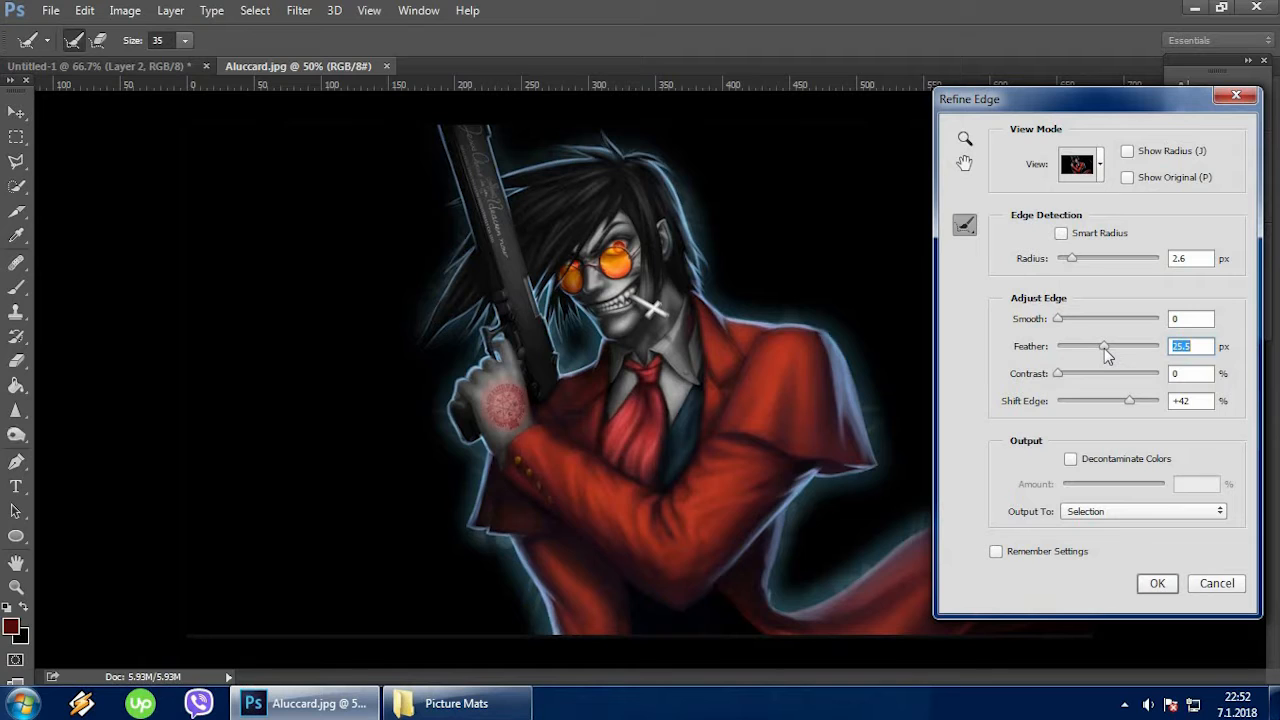
click(1209, 405)
click(1152, 583)
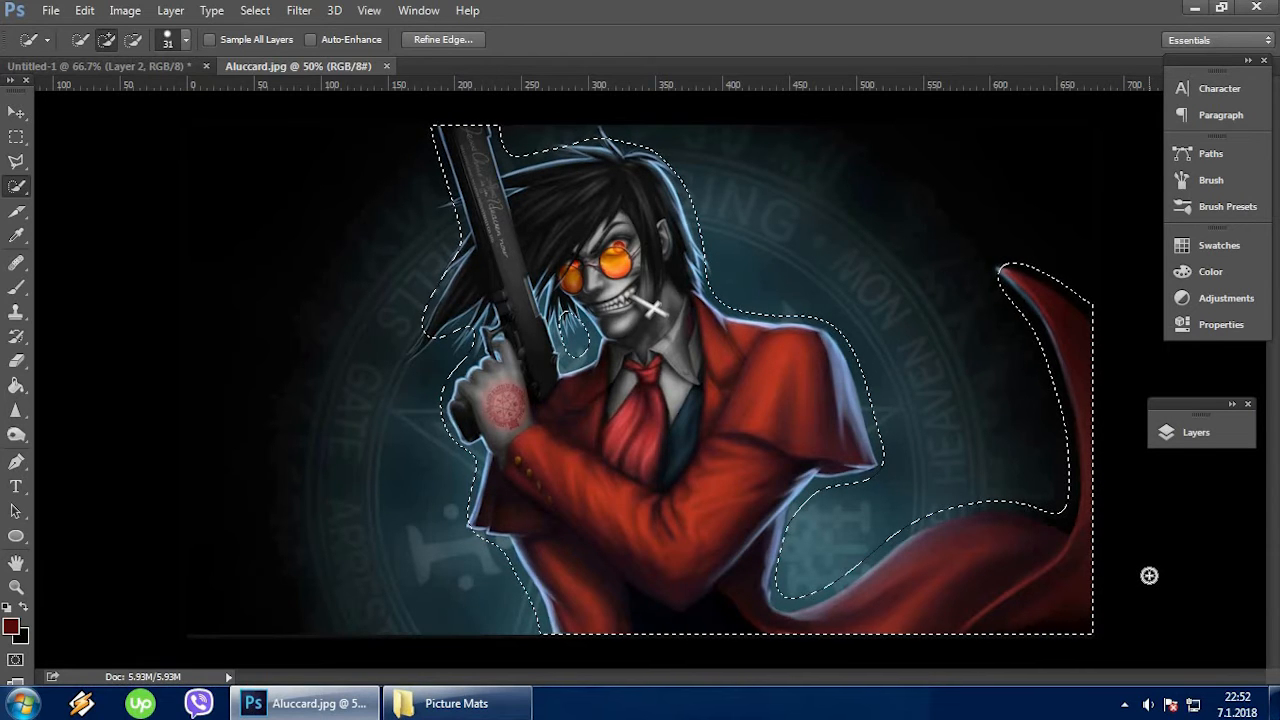
Copy the selected character onto a new layer in the Aluccard document.
click(1232, 404)
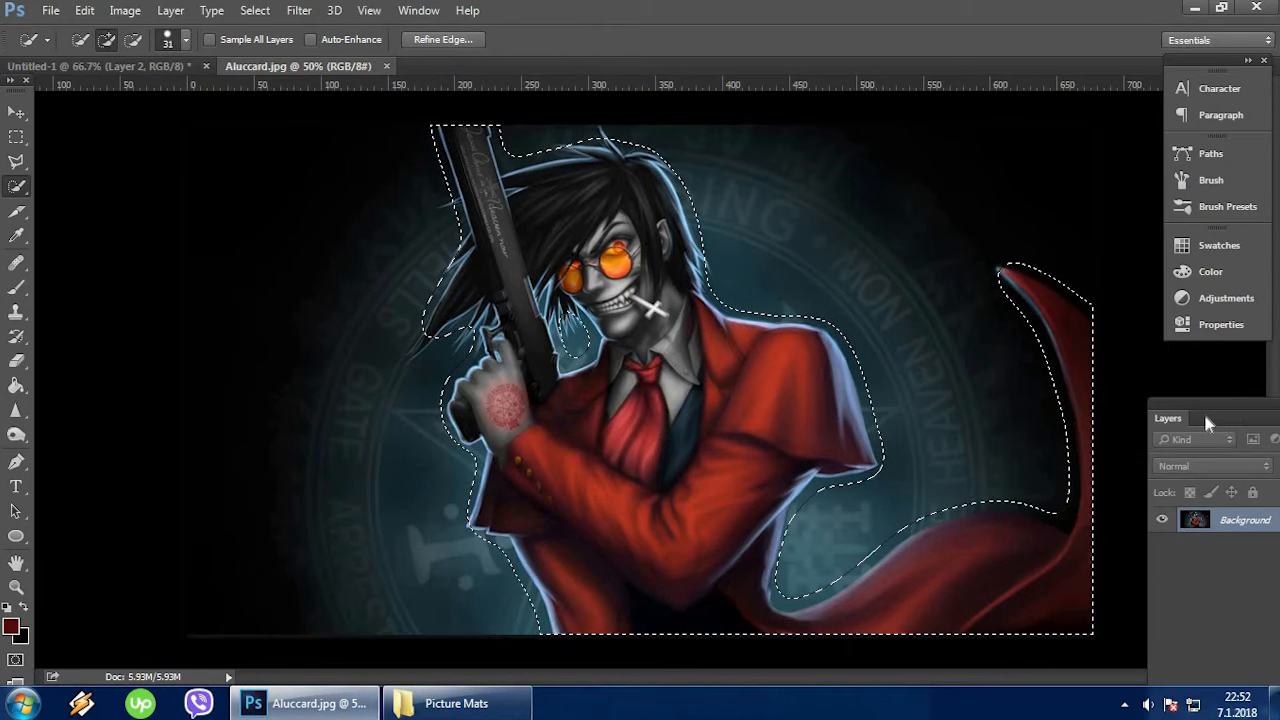
key(ctrl+j)
drag(1209, 399, 1095, 339)
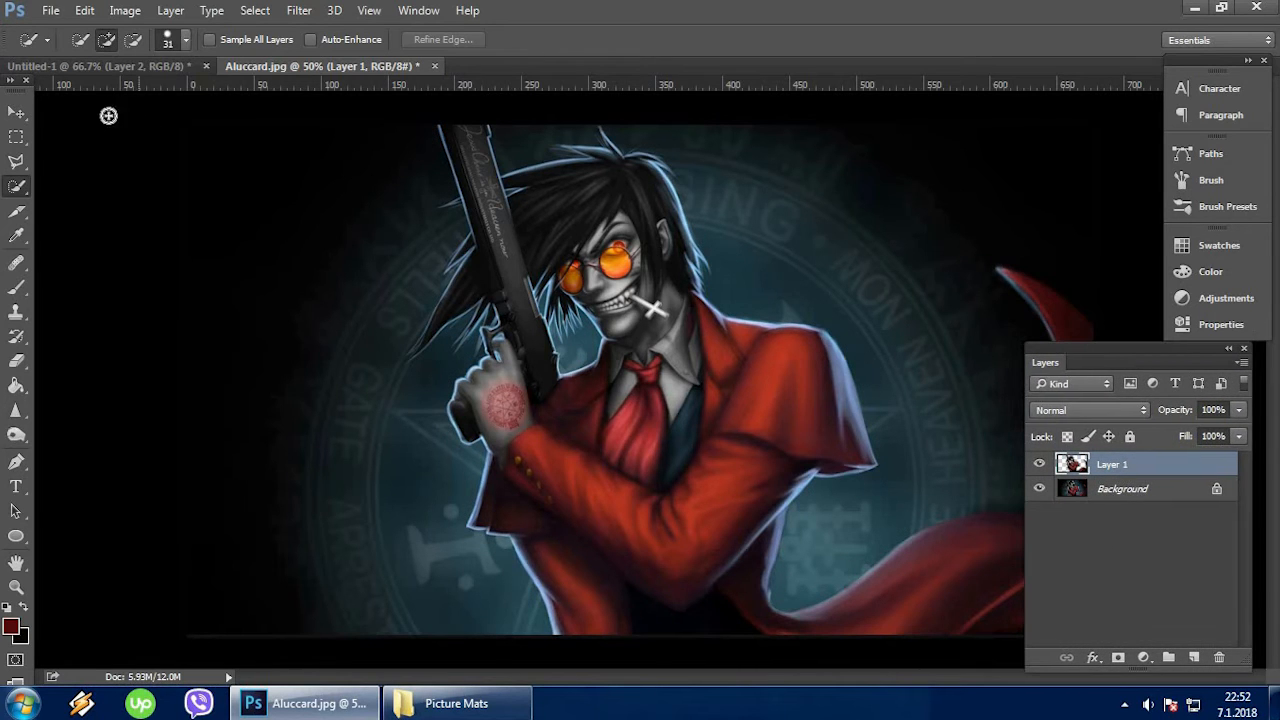
Copy the cut-out character layer into Untitled-1, and close Aluccard.jpg without saving its changes.
click(16, 112)
drag(540, 228, 600, 420)
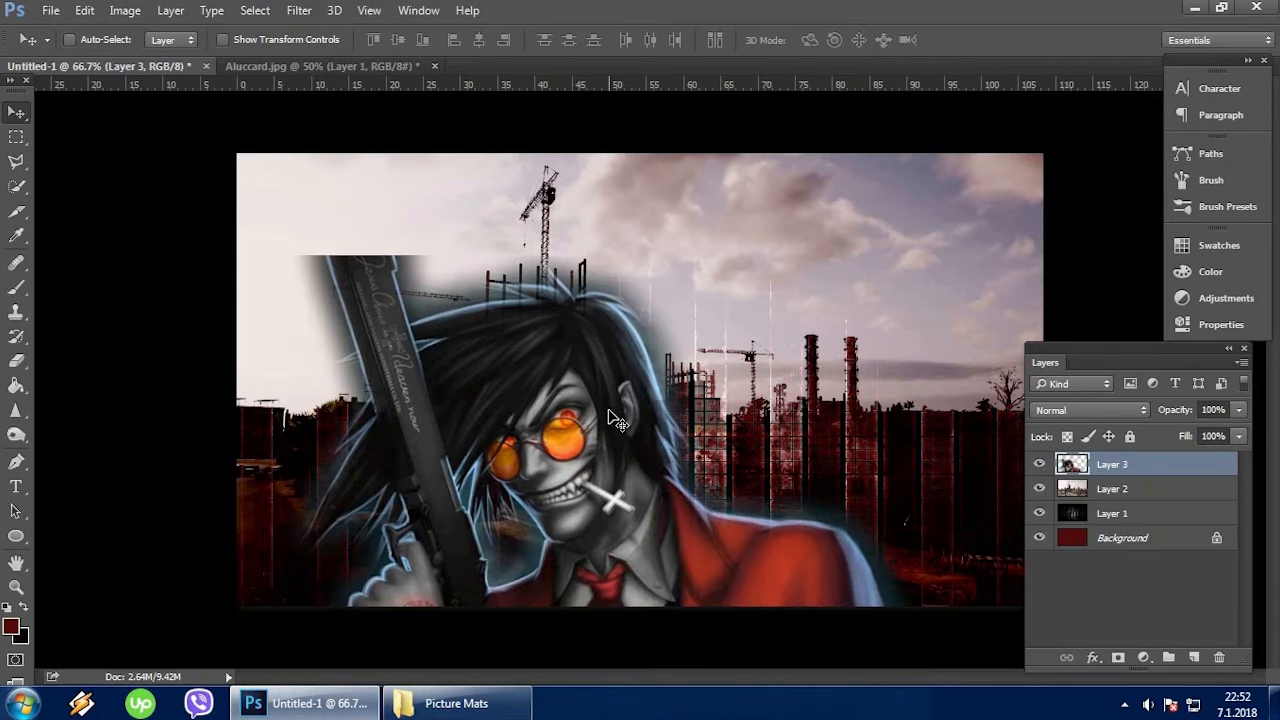
click(434, 66)
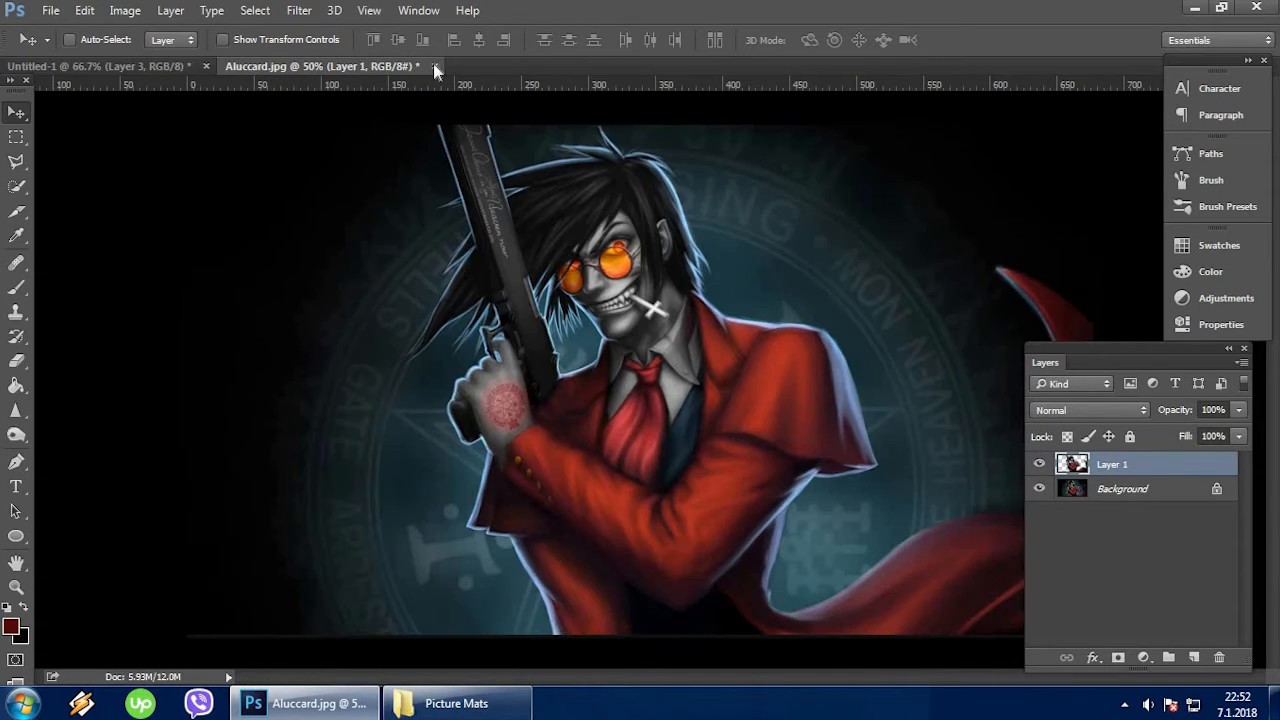
click(608, 276)
Scale the character layer down to roughly the canvas height and place it over the right half of the canvas.
drag(566, 330, 614, 210)
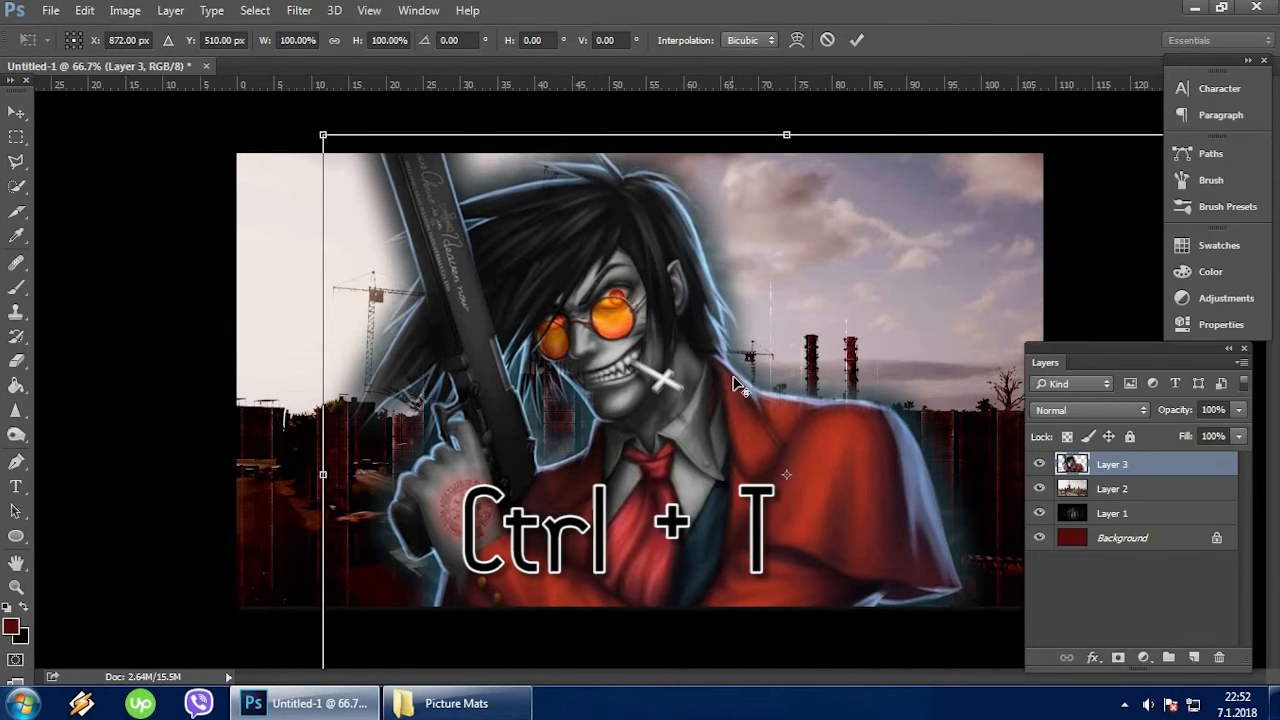
scroll(746, 383, down, 5)
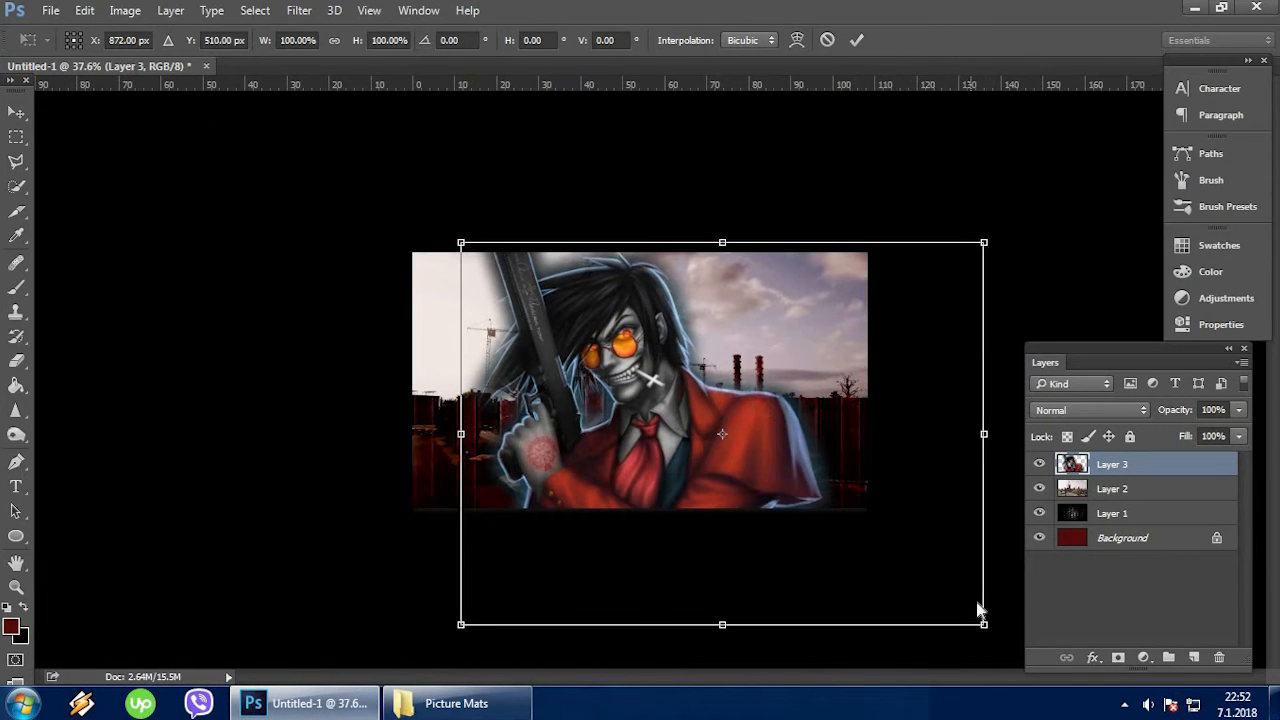
drag(983, 623, 733, 509)
drag(567, 423, 702, 428)
key(Return)
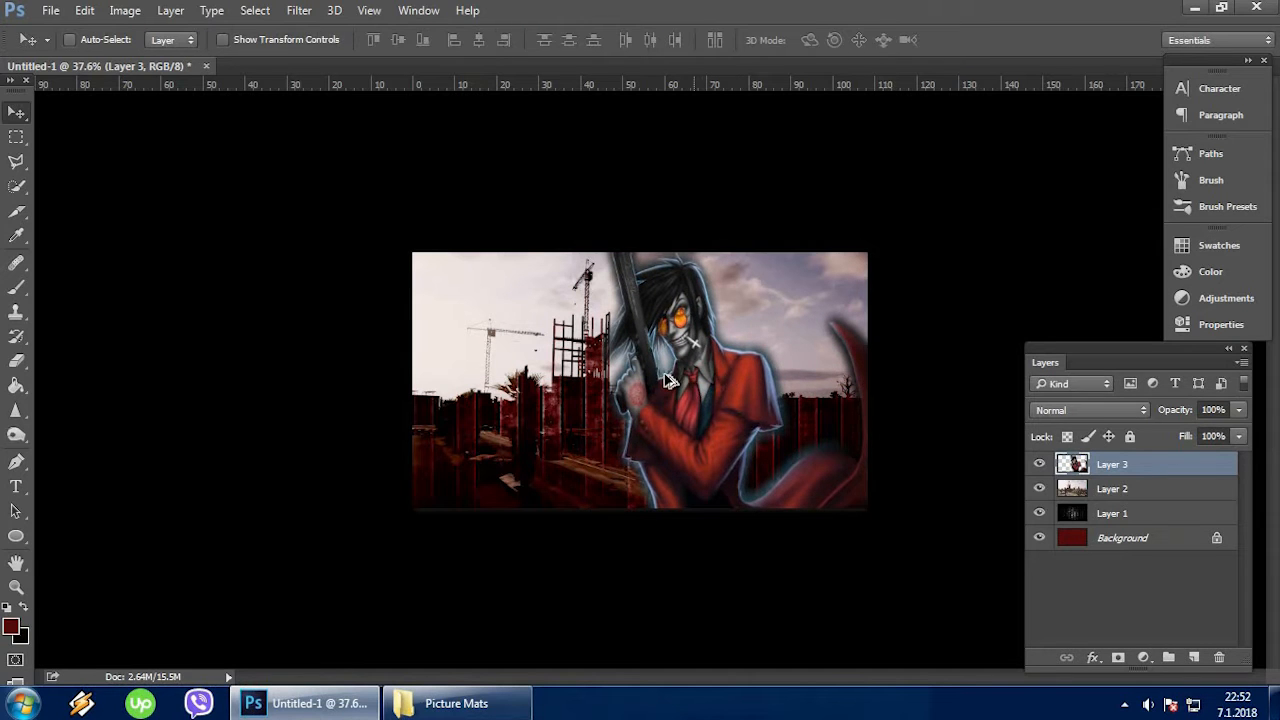
scroll(664, 373, up, 7)
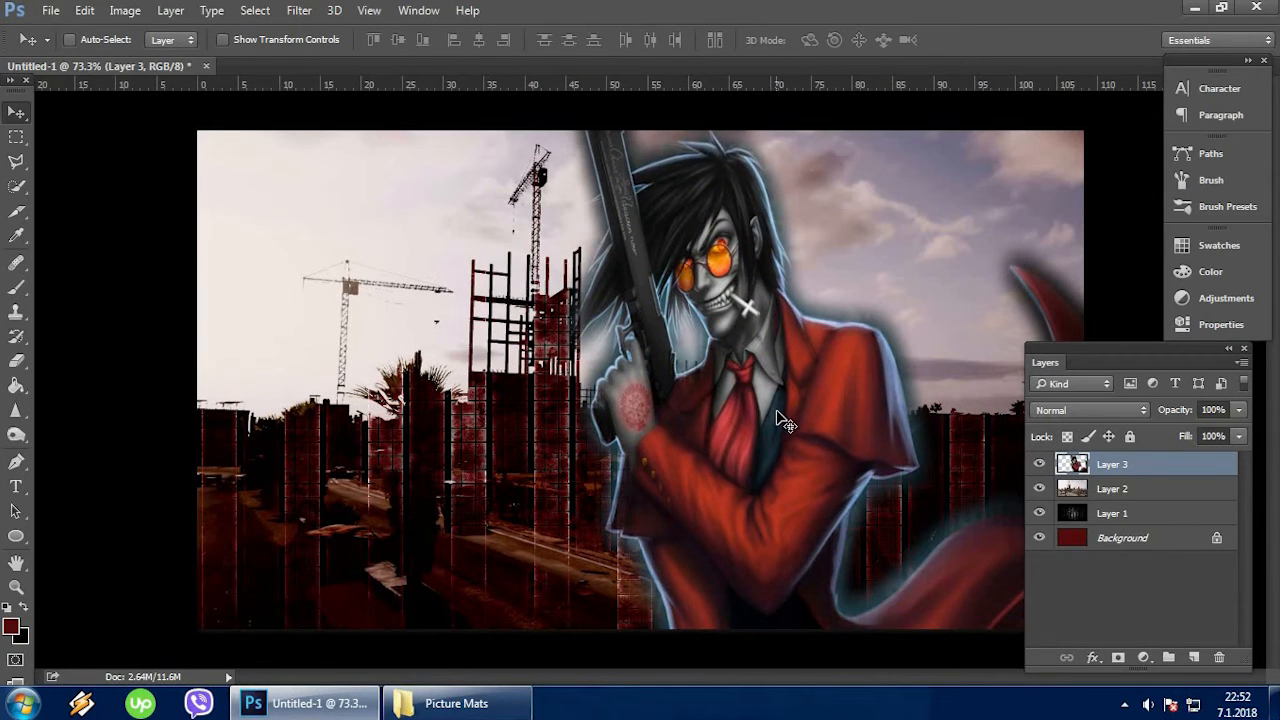
drag(1036, 361, 1083, 345)
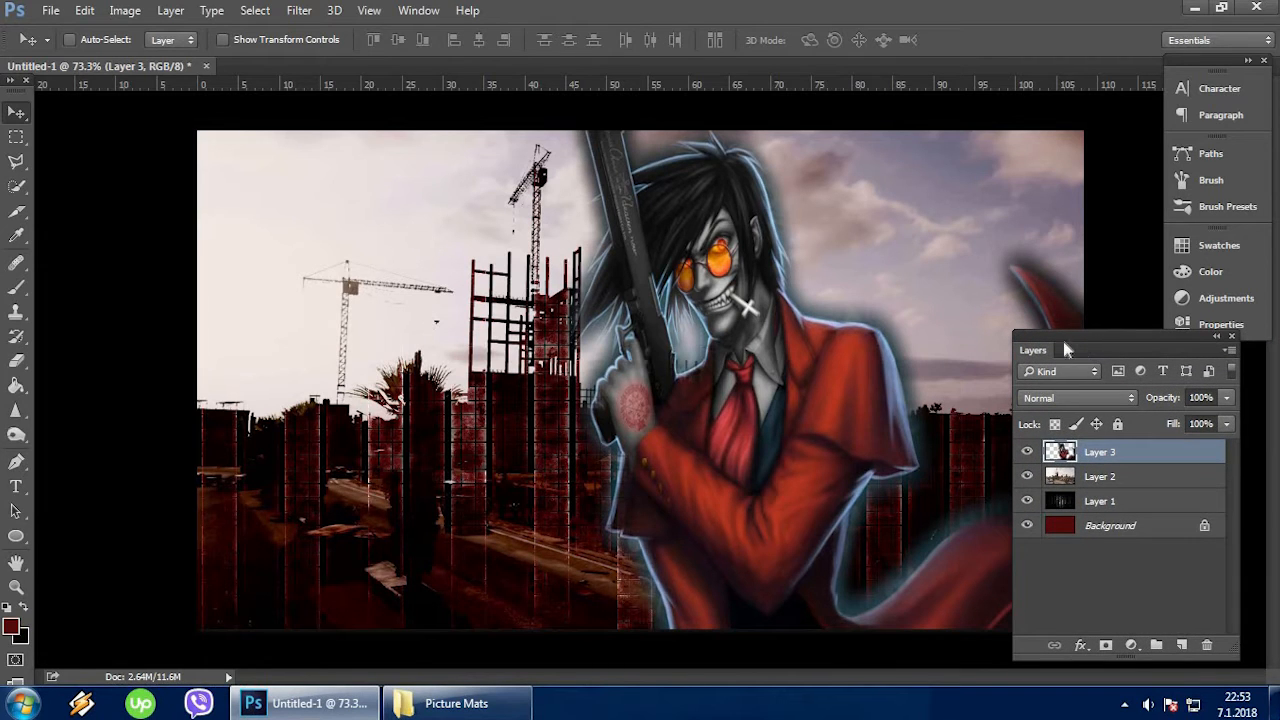
Adjust the character layer with the Camera Raw Filter, setting exposure to -0.85, contrast to +46 and highlights to +72.
click(299, 10)
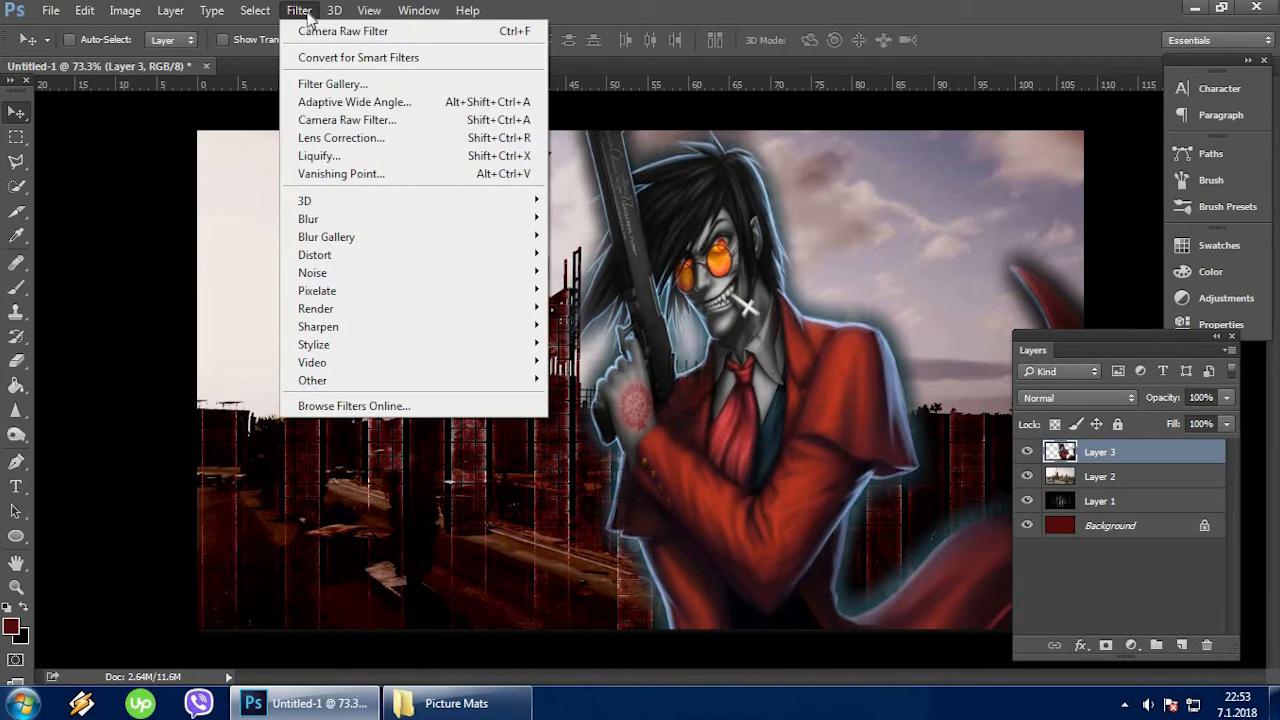
click(379, 120)
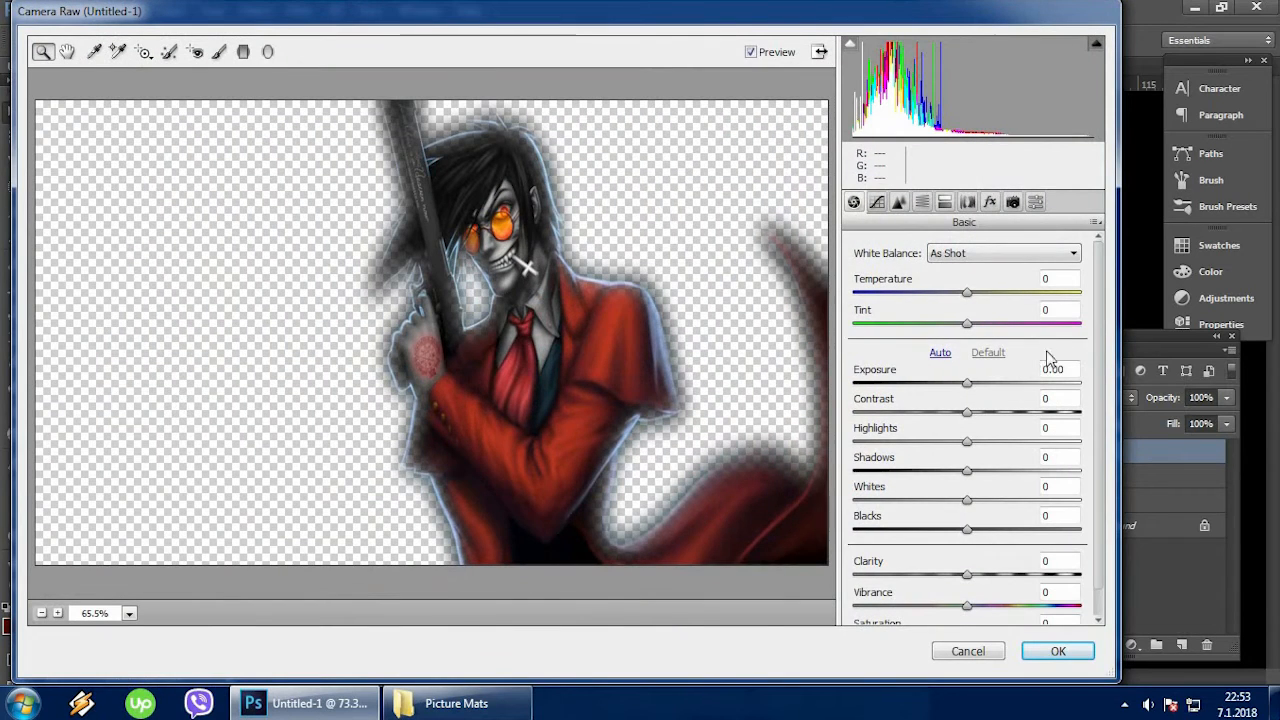
click(1073, 372)
text(-0.85)
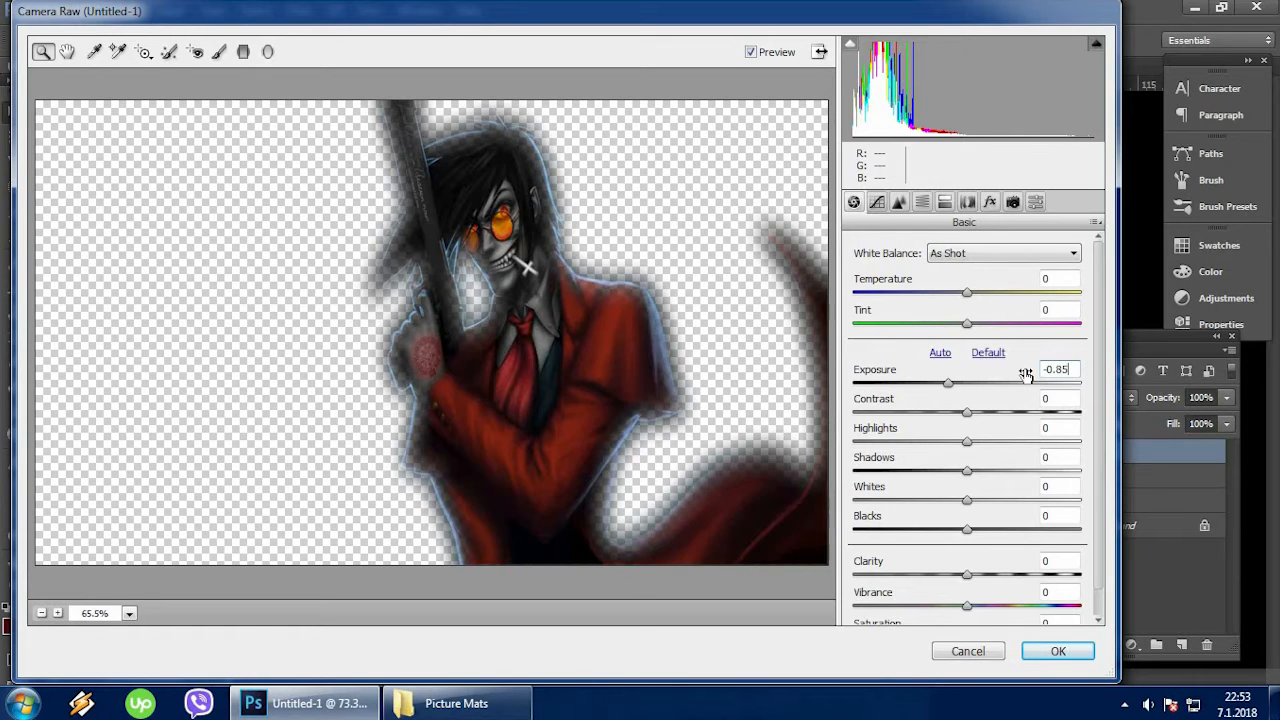
click(1058, 399)
text(46)
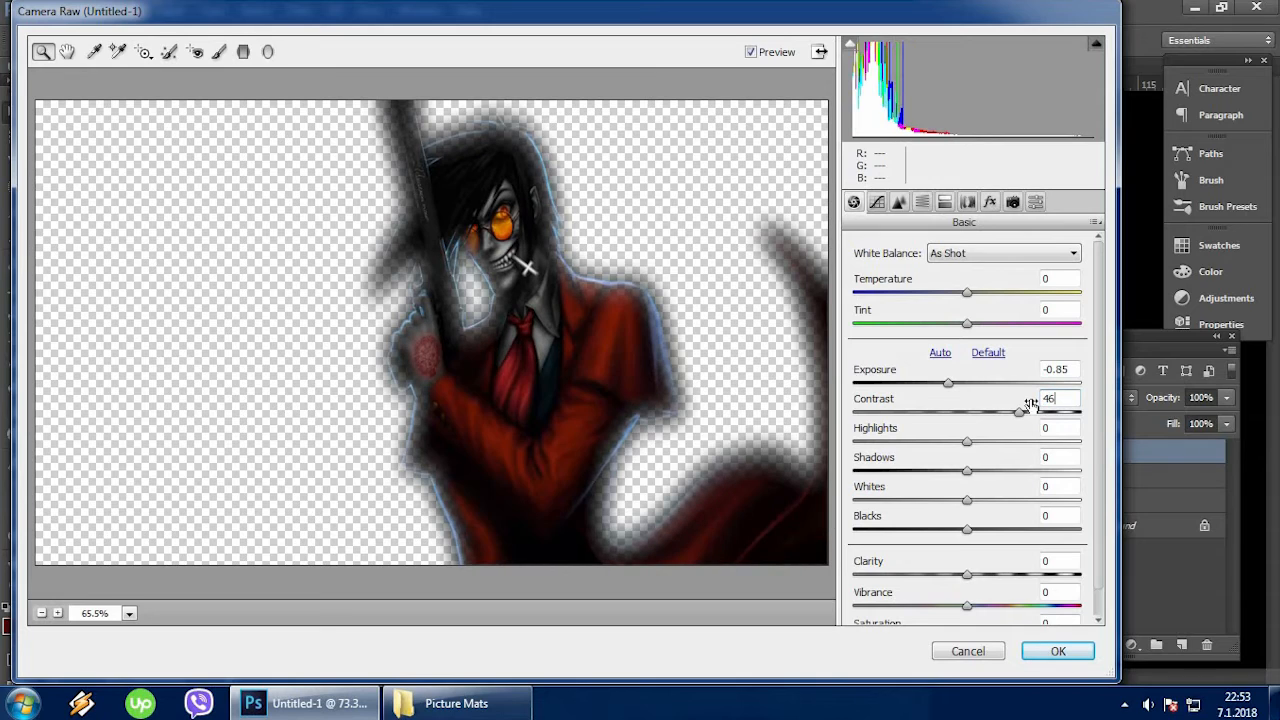
click(1049, 428)
text(72)
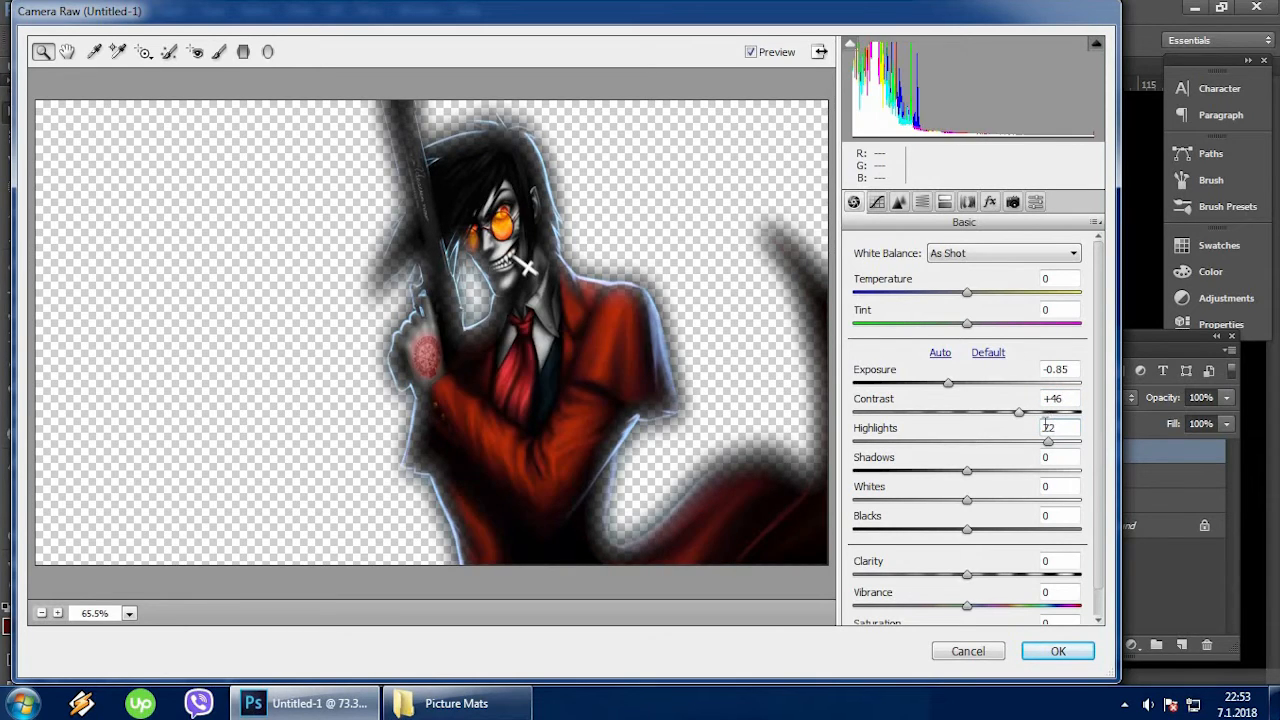
Set shadows to -13, whites to +41, blacks to -60 and clarity to +48, and apply the Camera Raw Filter.
click(1045, 457)
text(-13)
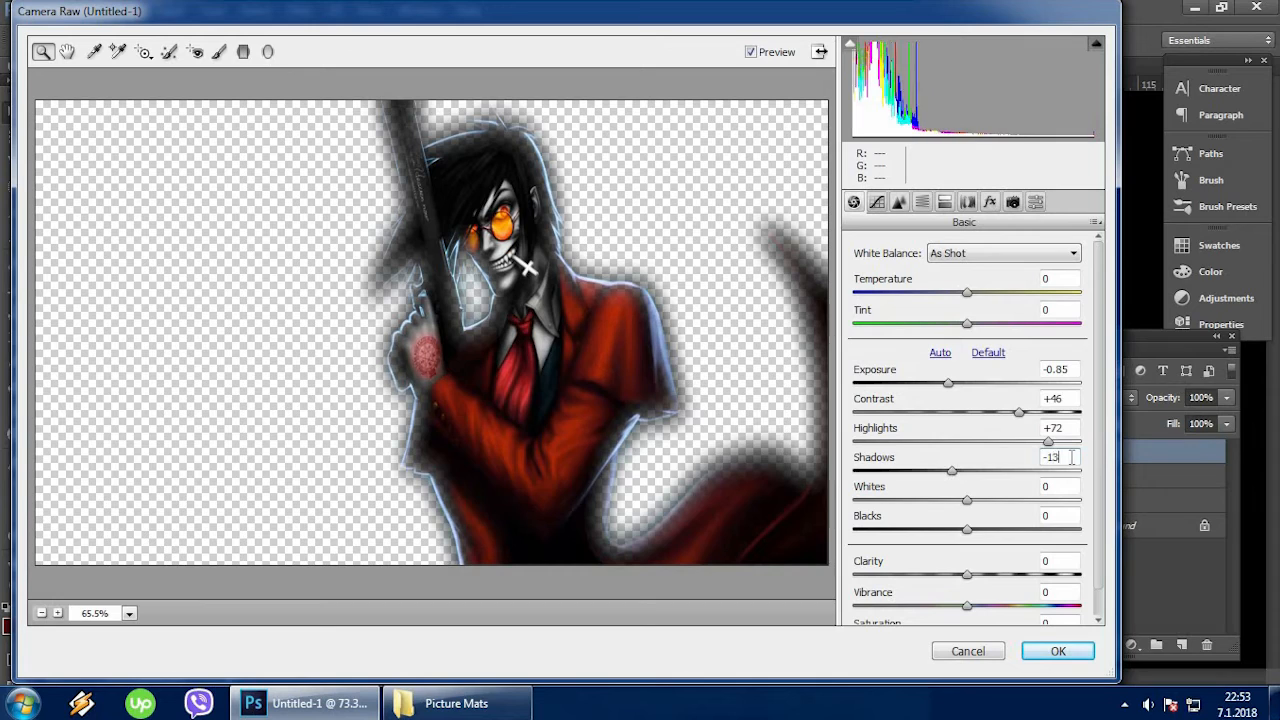
click(1045, 486)
text(41)
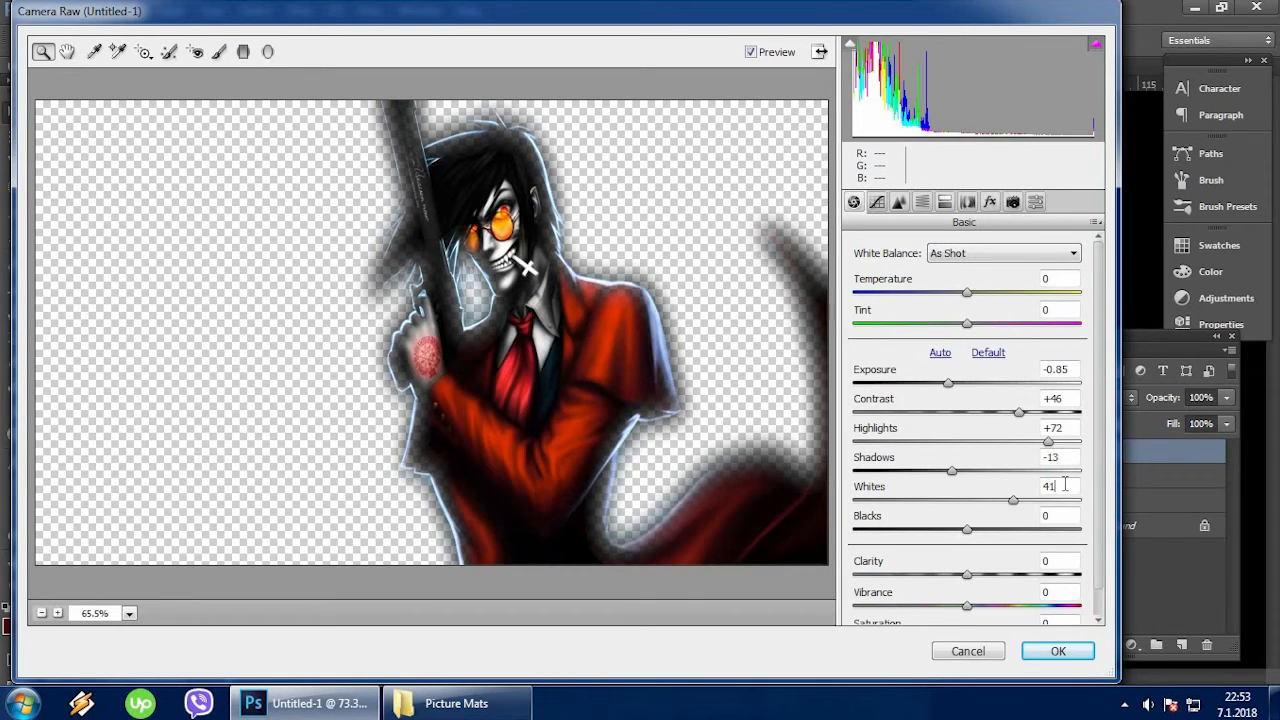
key(Tab)
text(-60)
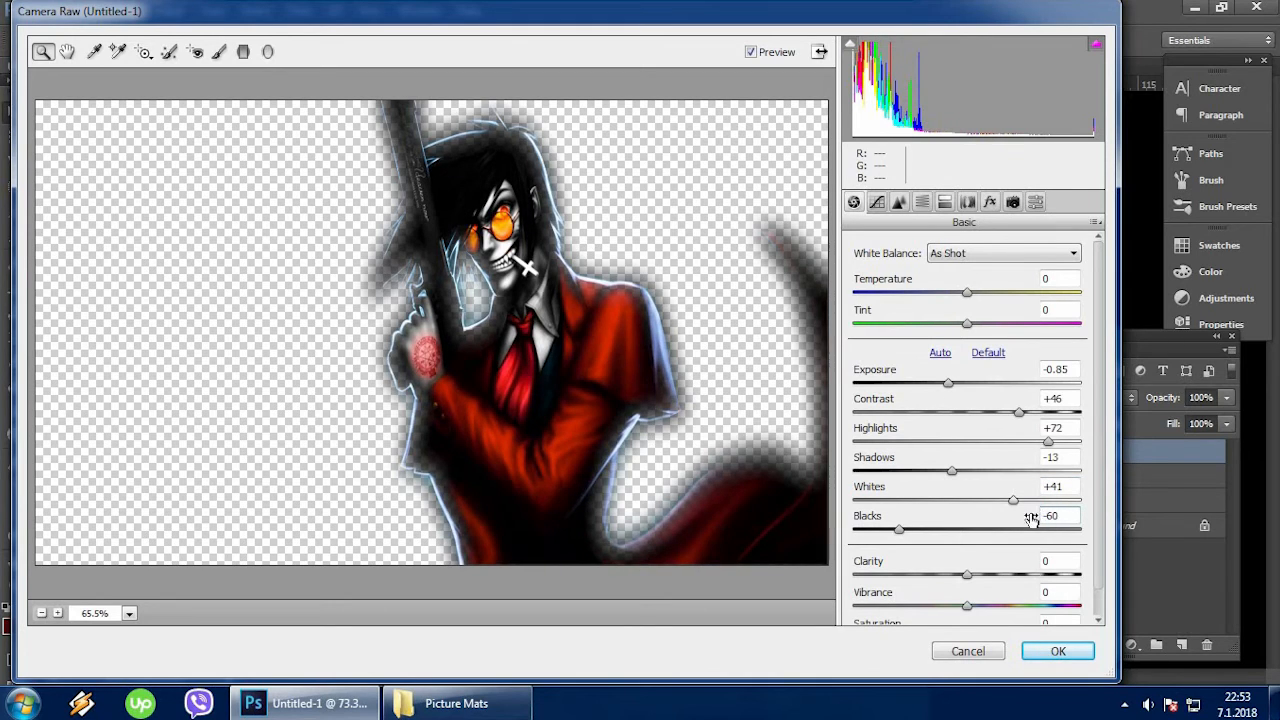
key(Tab)
text(48)
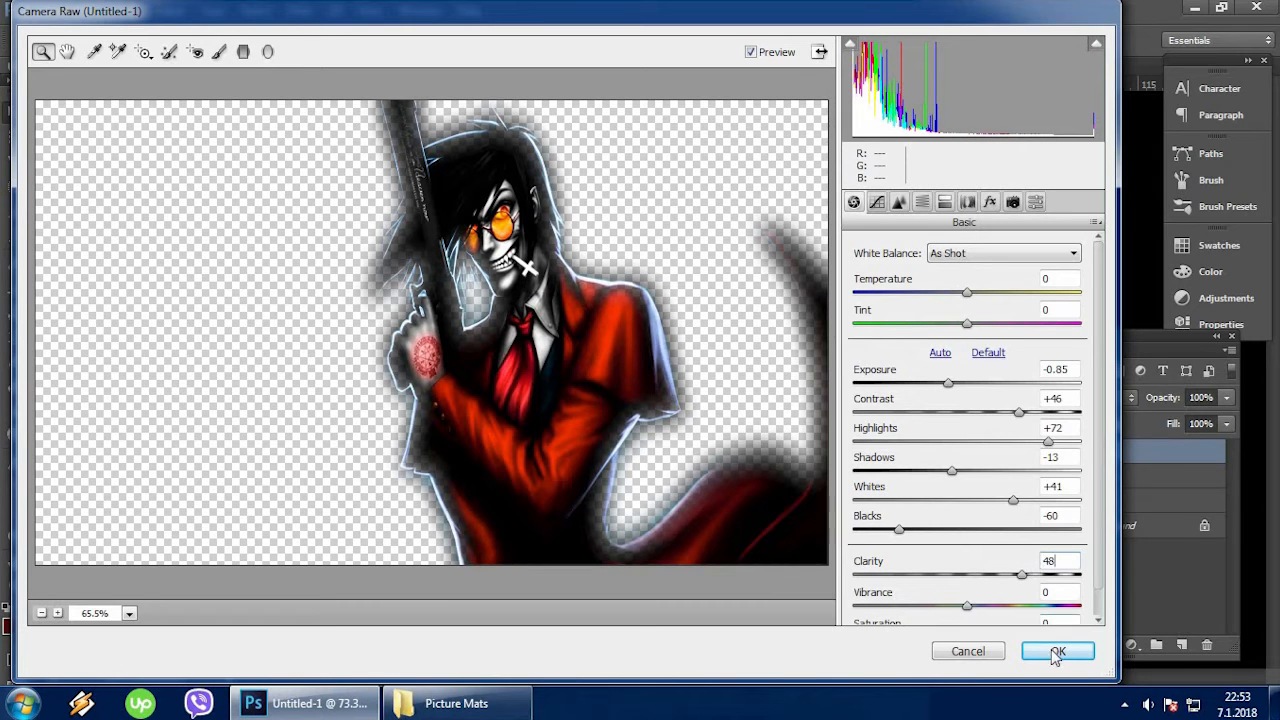
click(1056, 652)
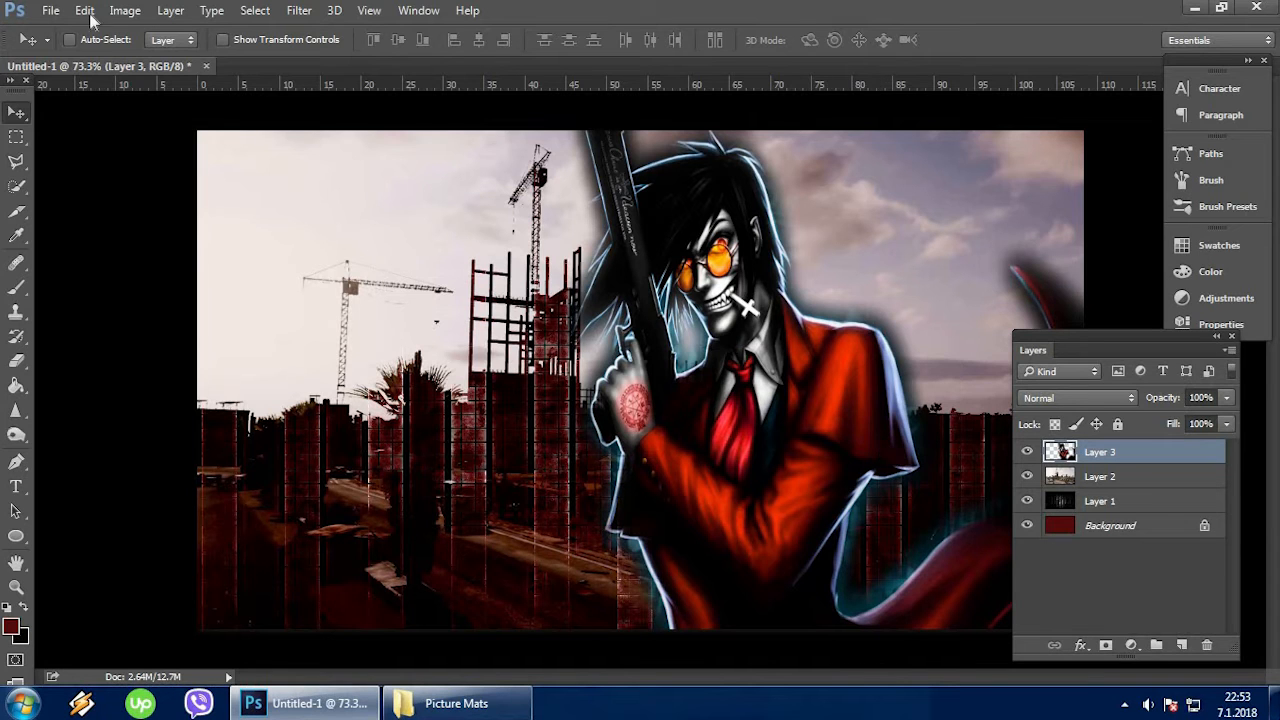
Open the Pubg logo.png image.
click(50, 10)
click(76, 52)
click(565, 135)
click(474, 419)
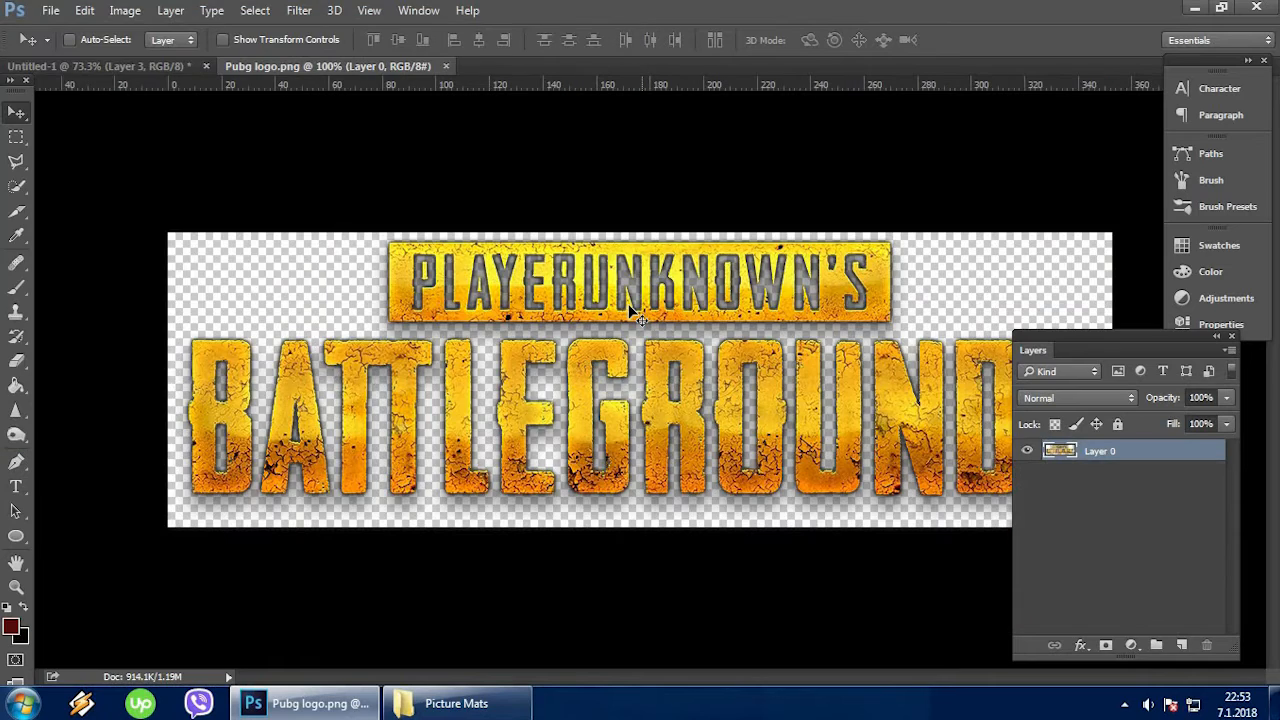
Copy the Battlegrounds logo into Untitled-1, scale it to 55% width and 51.6% height, and place it in the canvas's lower-left area.
drag(628, 304, 520, 448)
drag(610, 438, 674, 406)
key(ctrl+t)
drag(899, 355, 597, 466)
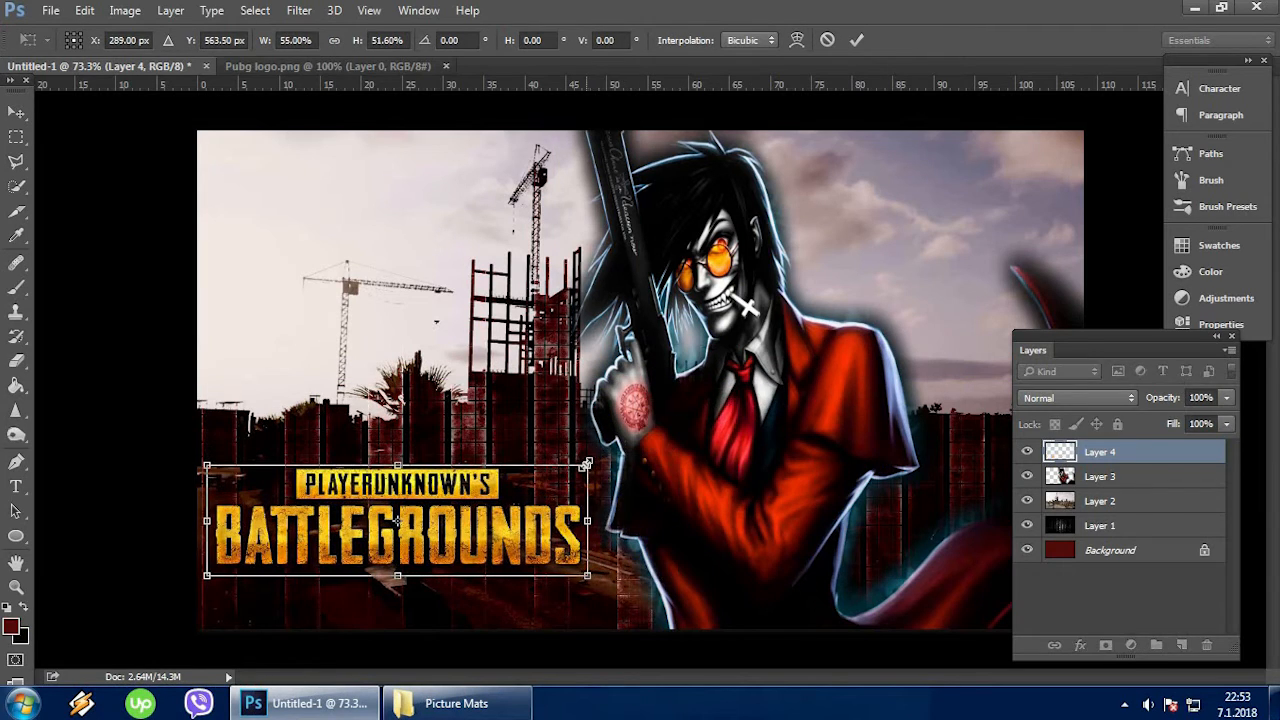
mouse_move(508, 543)
mouse_down()
mouse_move(518, 567)
mouse_move(524, 555)
mouse_up()
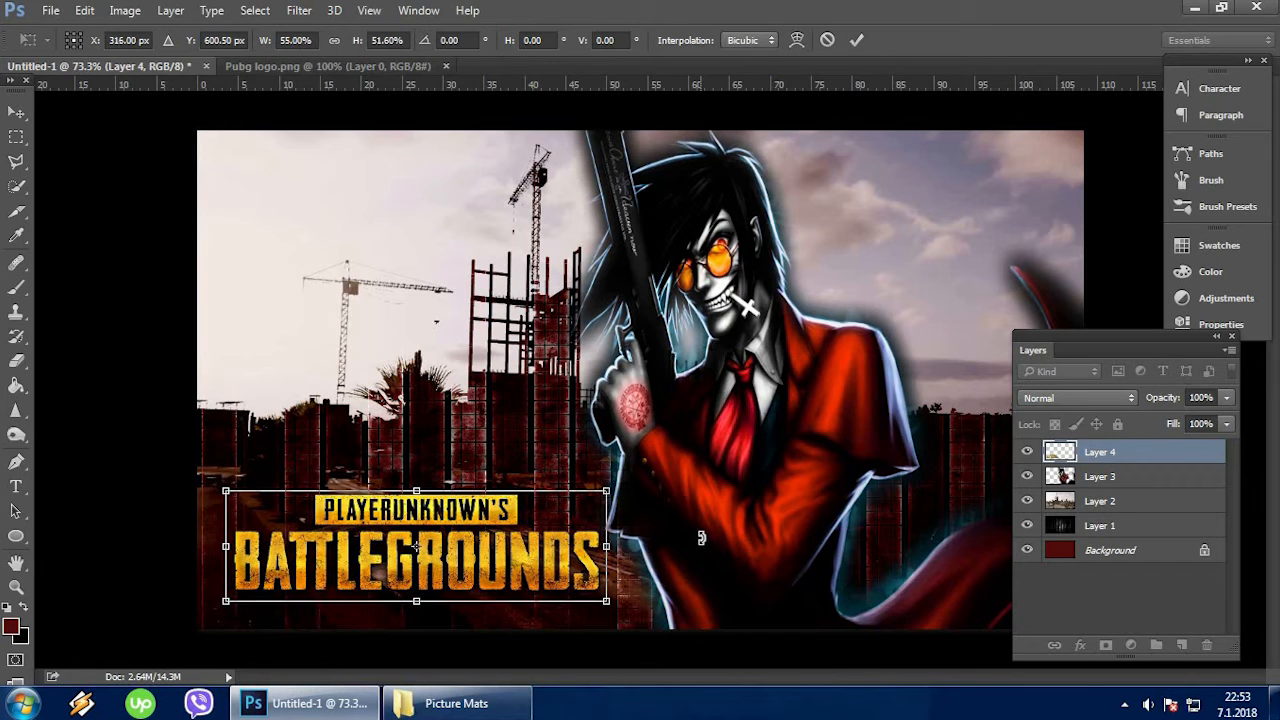
key(Return)
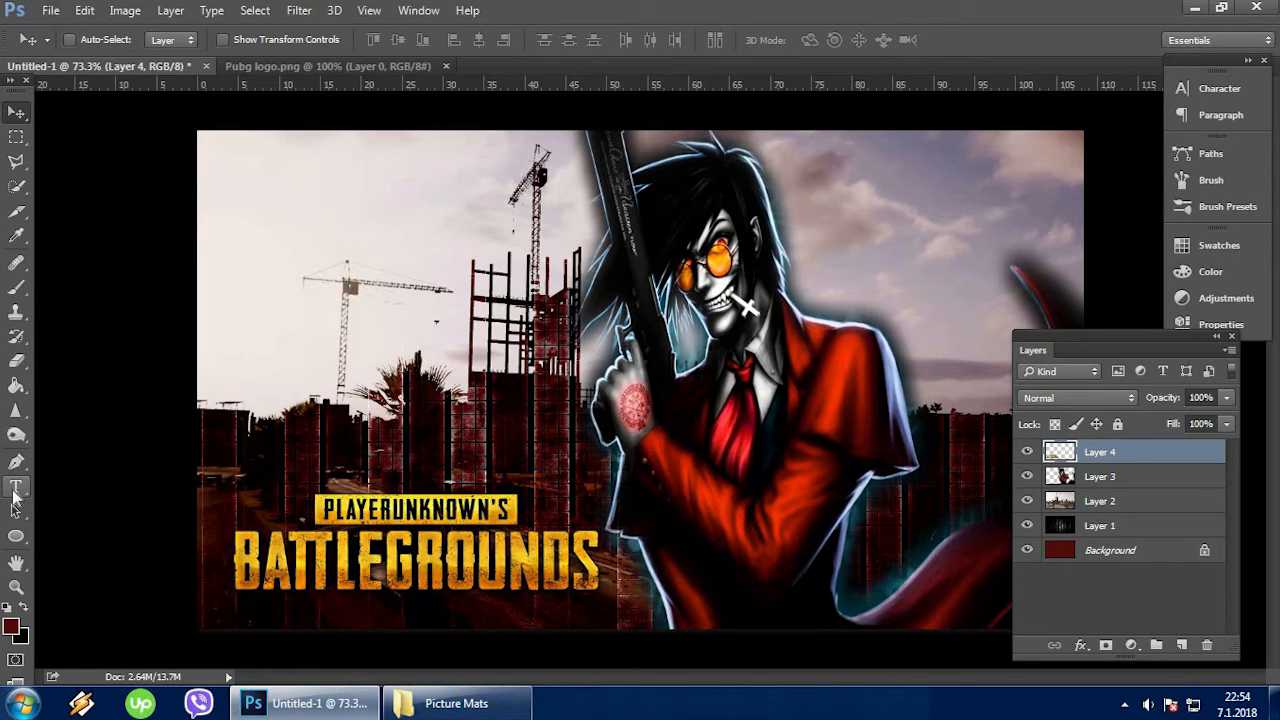
Set the foreground colour to red ff0000 for the Type tool, and swap it with the black background colour.
click(16, 487)
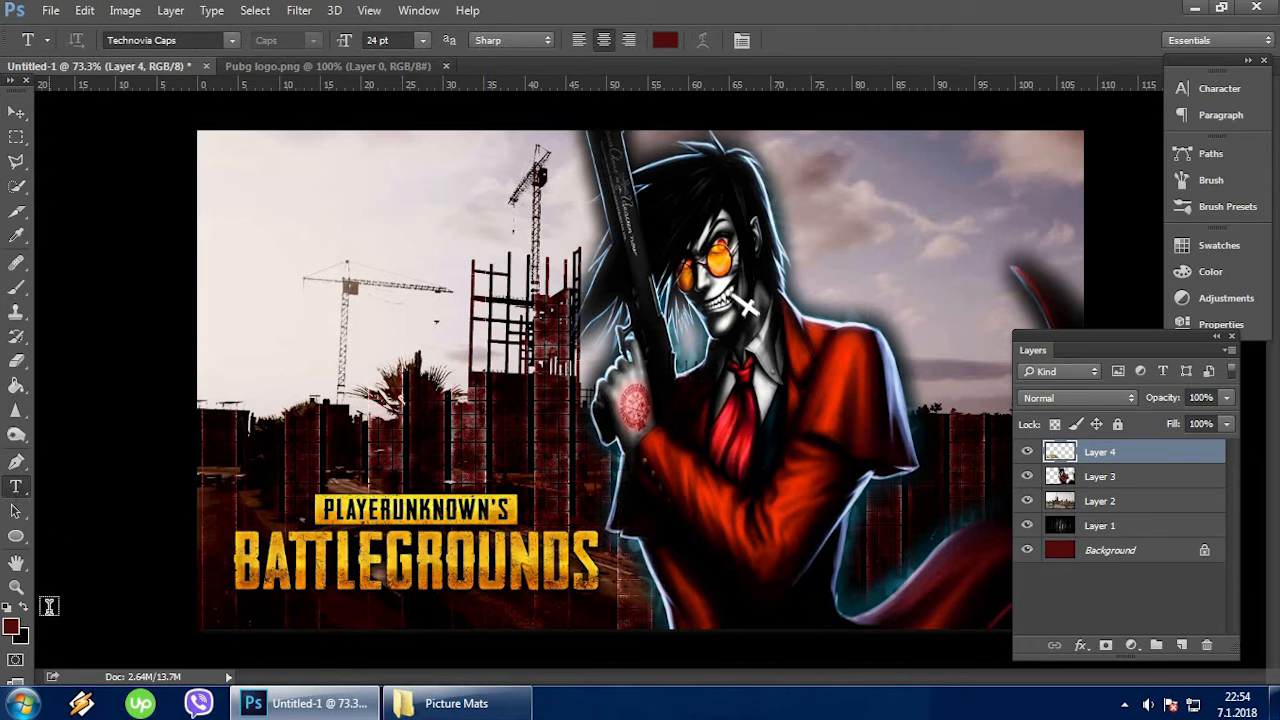
click(12, 627)
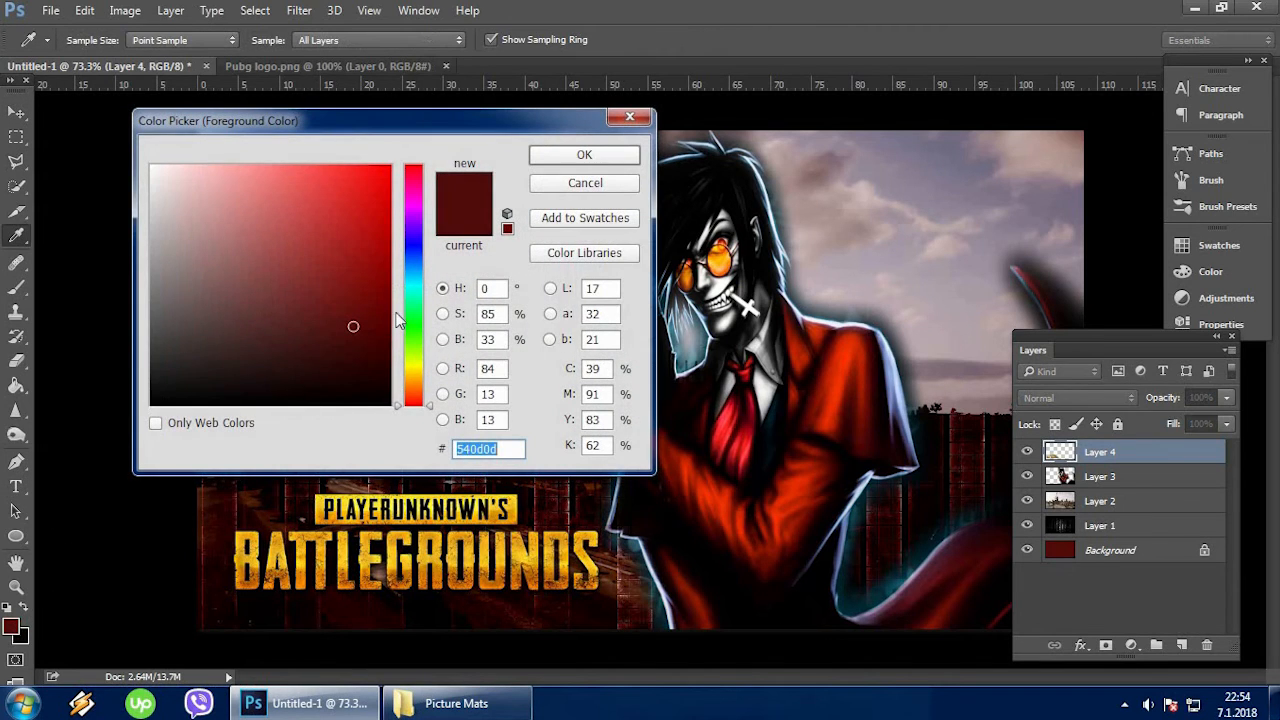
text(ff0000)
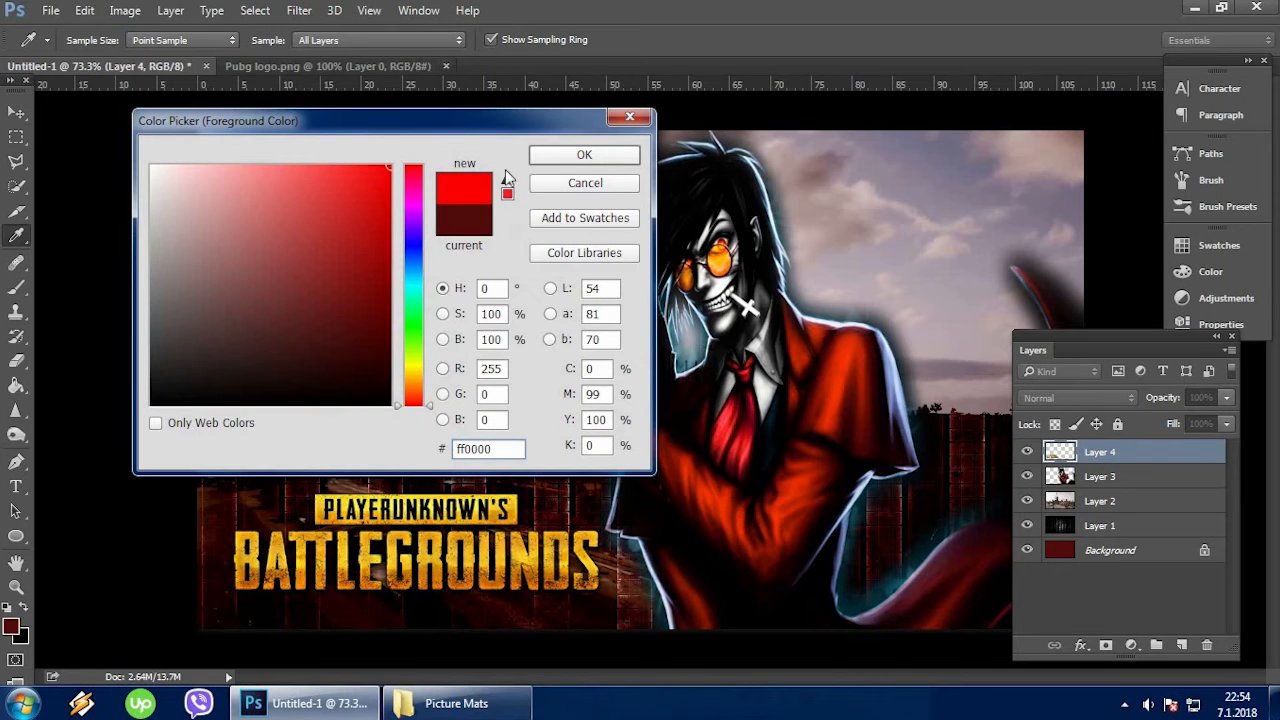
click(585, 156)
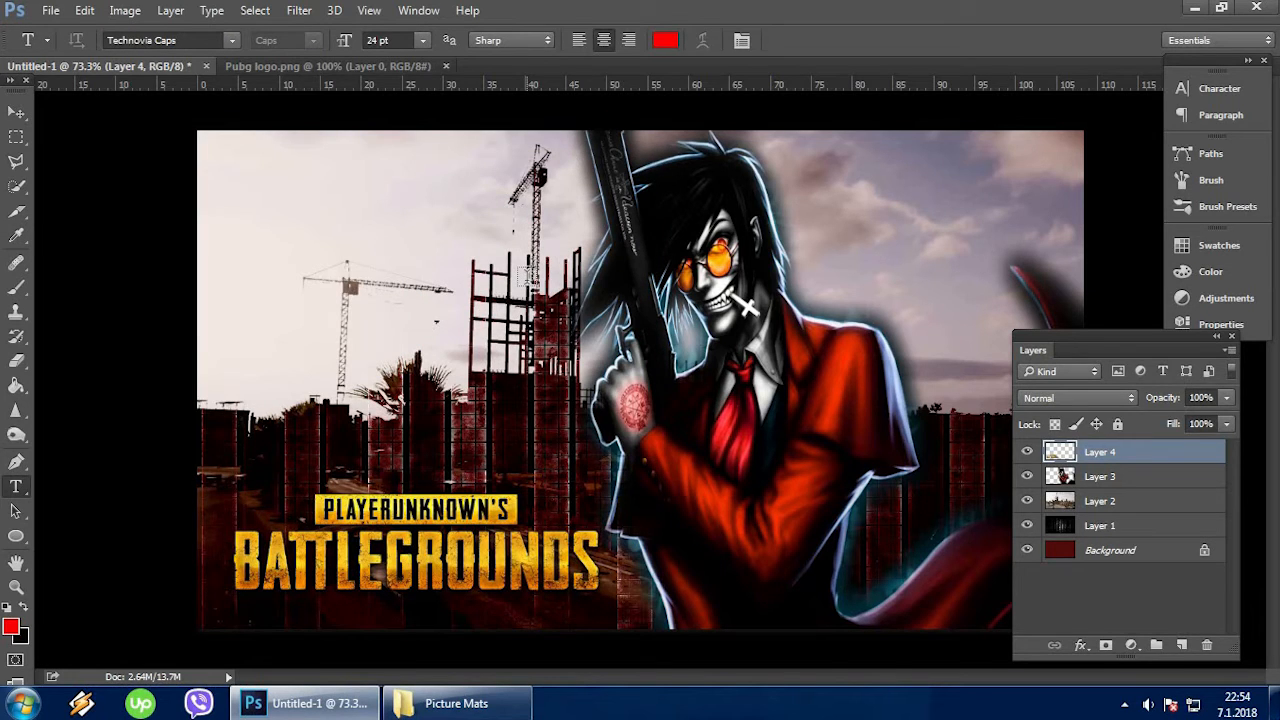
click(23, 608)
Add the text ALUC3ARD in black Technovia Caps at 24 pt on a new text layer.
click(585, 346)
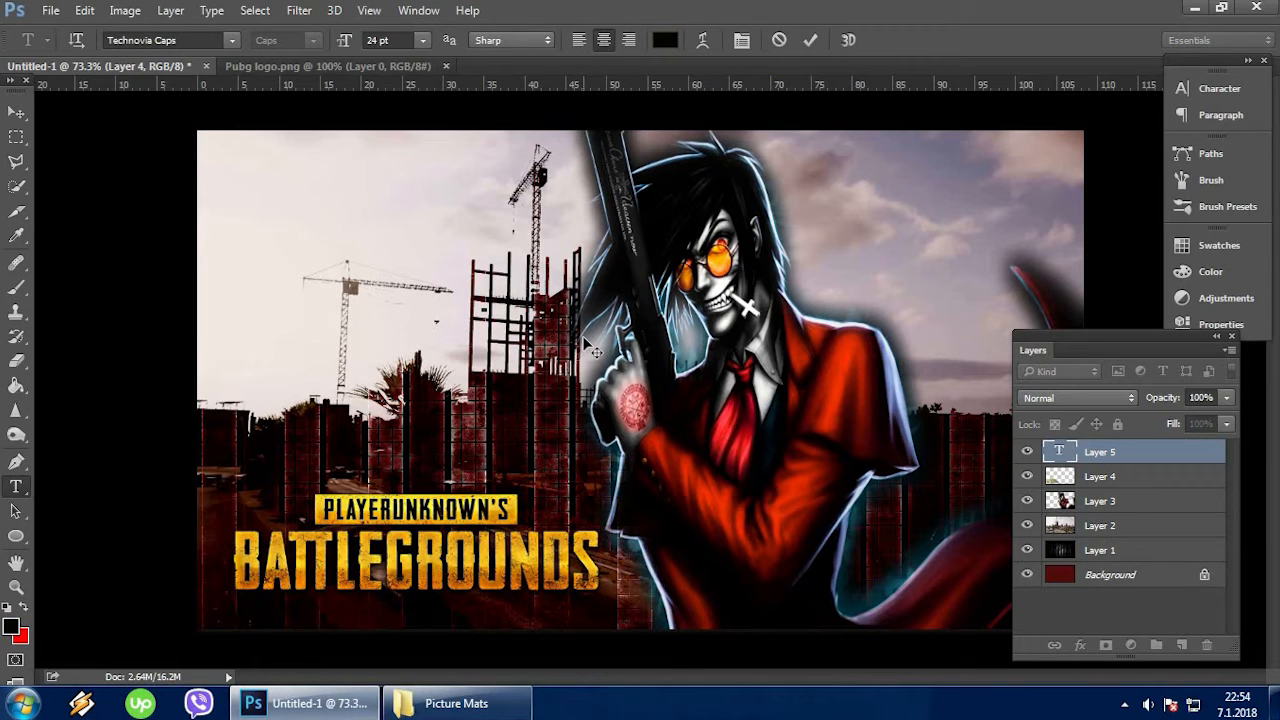
text(A)
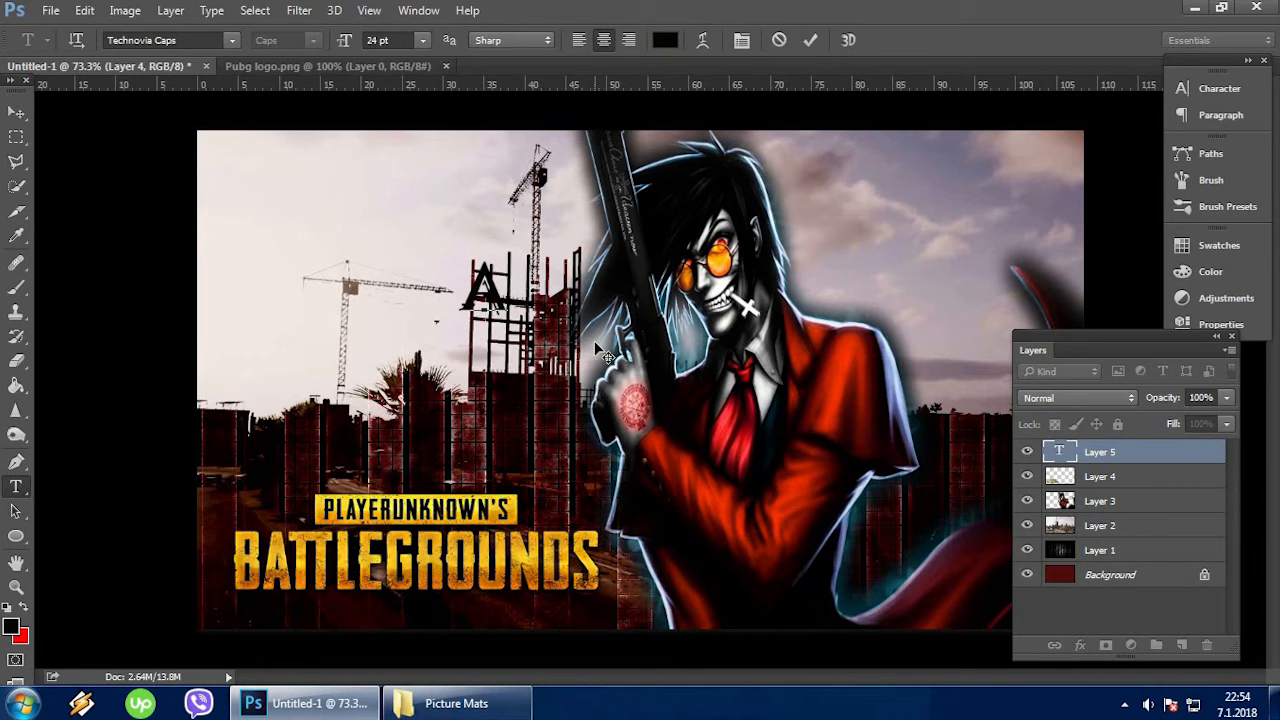
text(LU)
key(BackSpace)
key(BackSpace)
text(LUC3ARD)
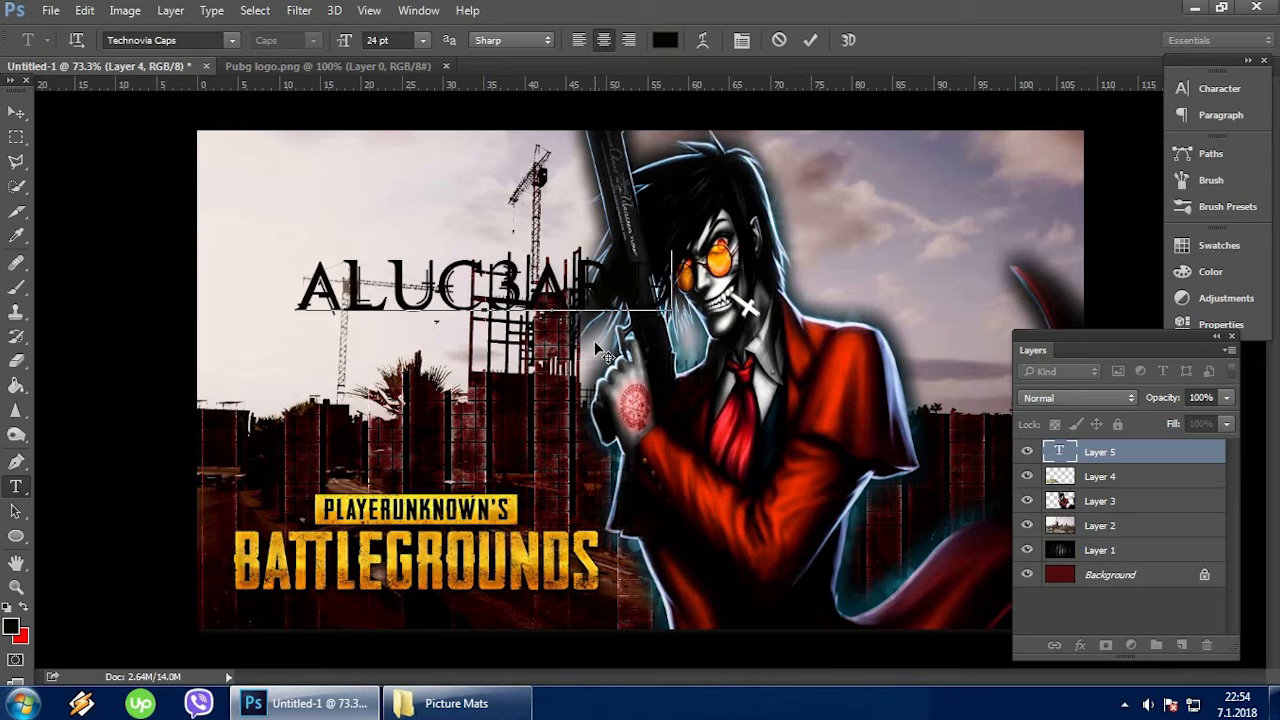
Scale the ALUC3ARD text to 82.46% width and 83.68% height, and place it in the canvas's upper-left area above the cranes.
click(16, 112)
drag(527, 305, 935, 265)
key(ctrl+t)
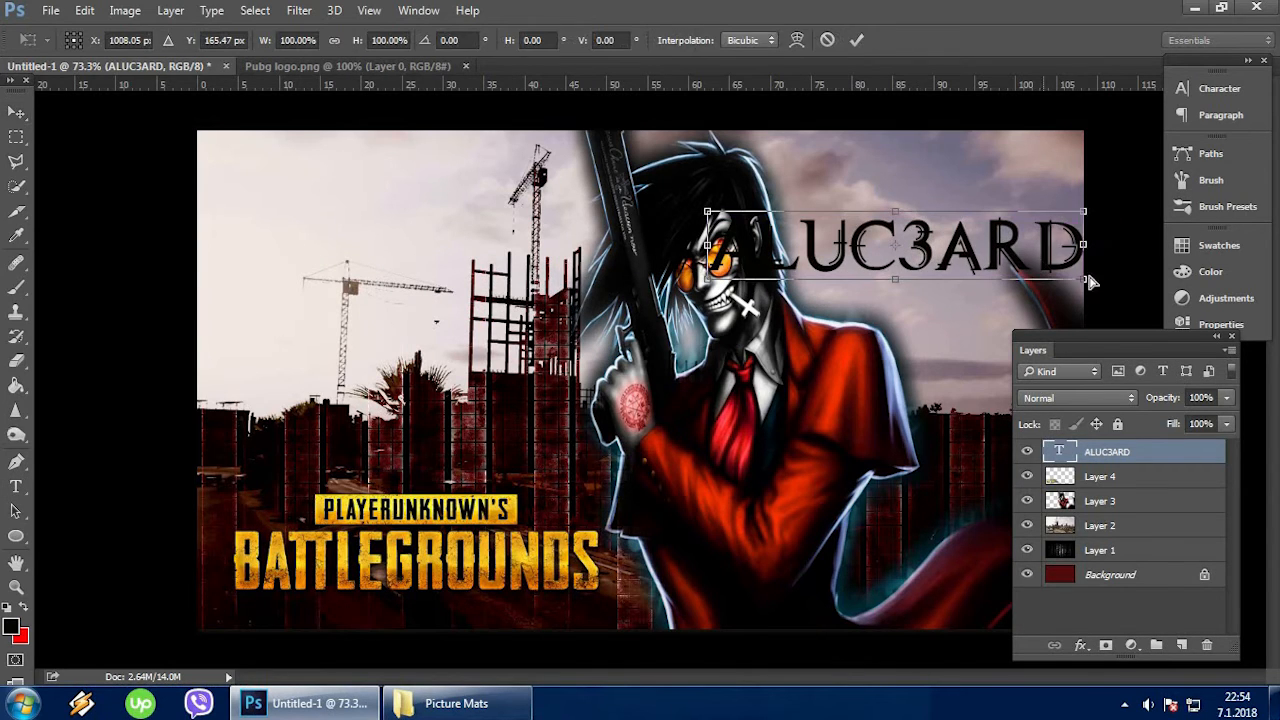
drag(1090, 281, 531, 256)
key(Return)
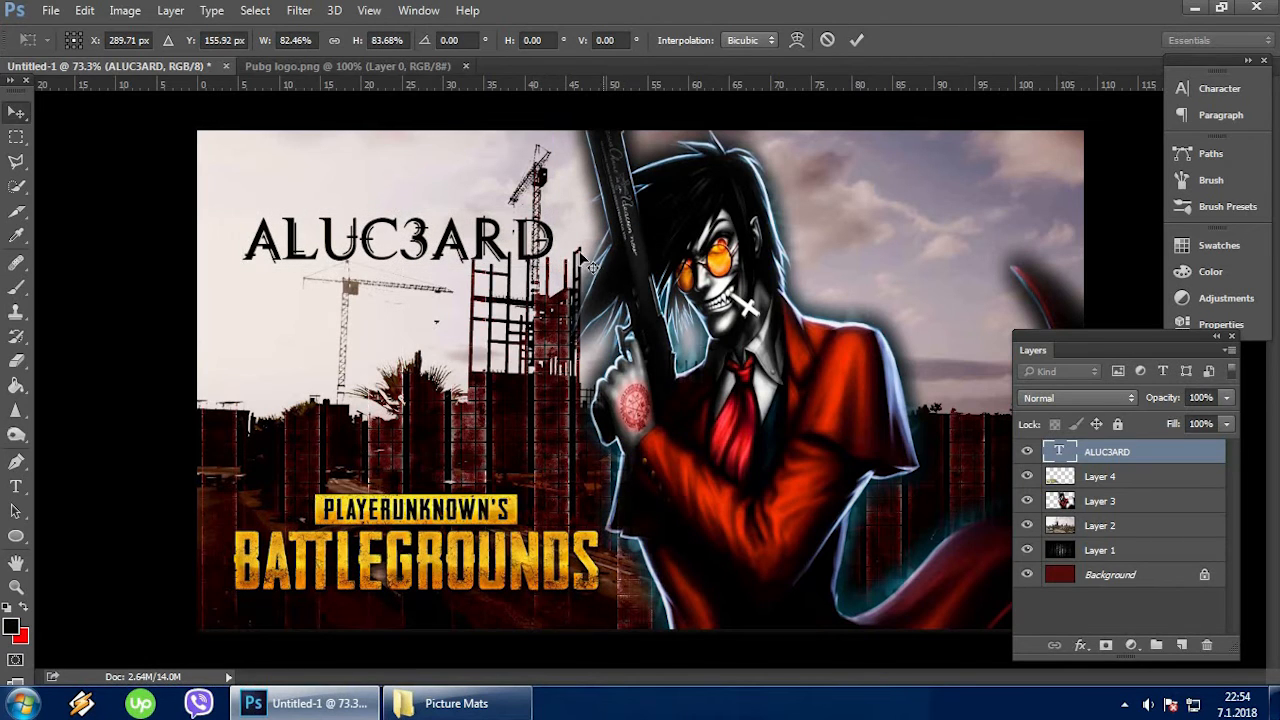
Preview other fonts on the ALUC3ARD text and choose Technovia Caps.
click(1212, 90)
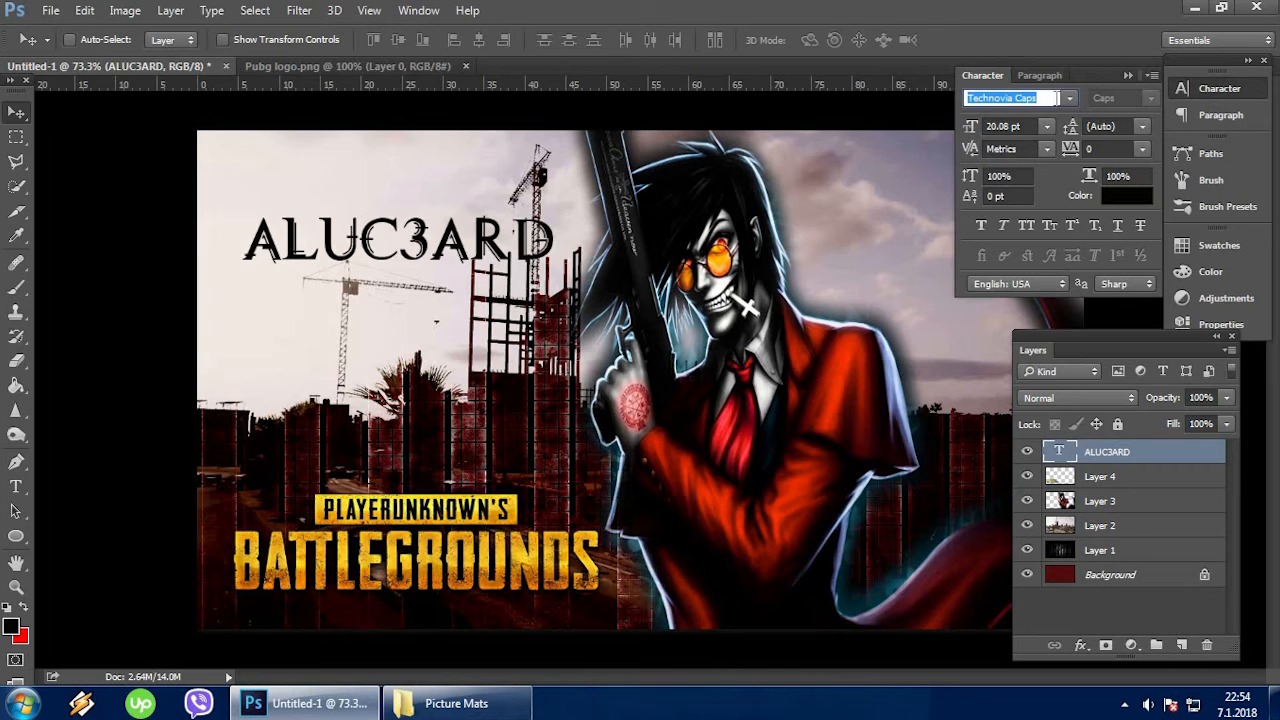
click(1070, 98)
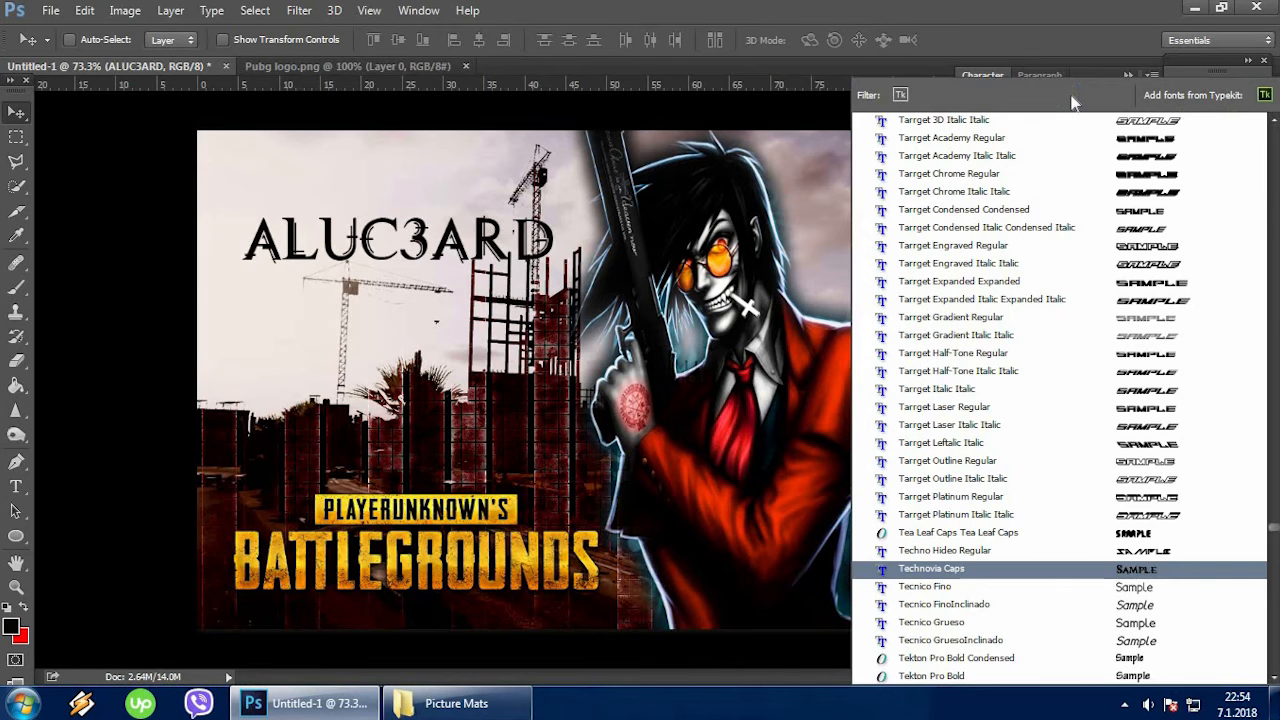
click(1148, 570)
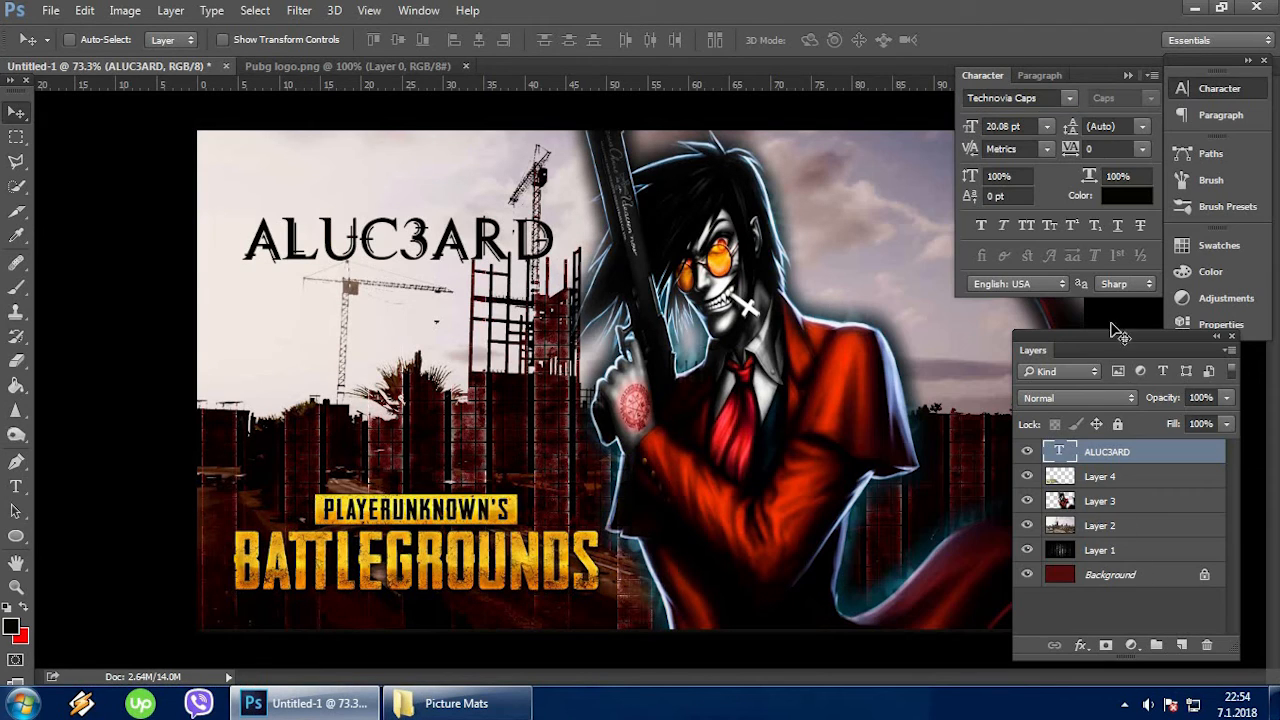
click(1128, 75)
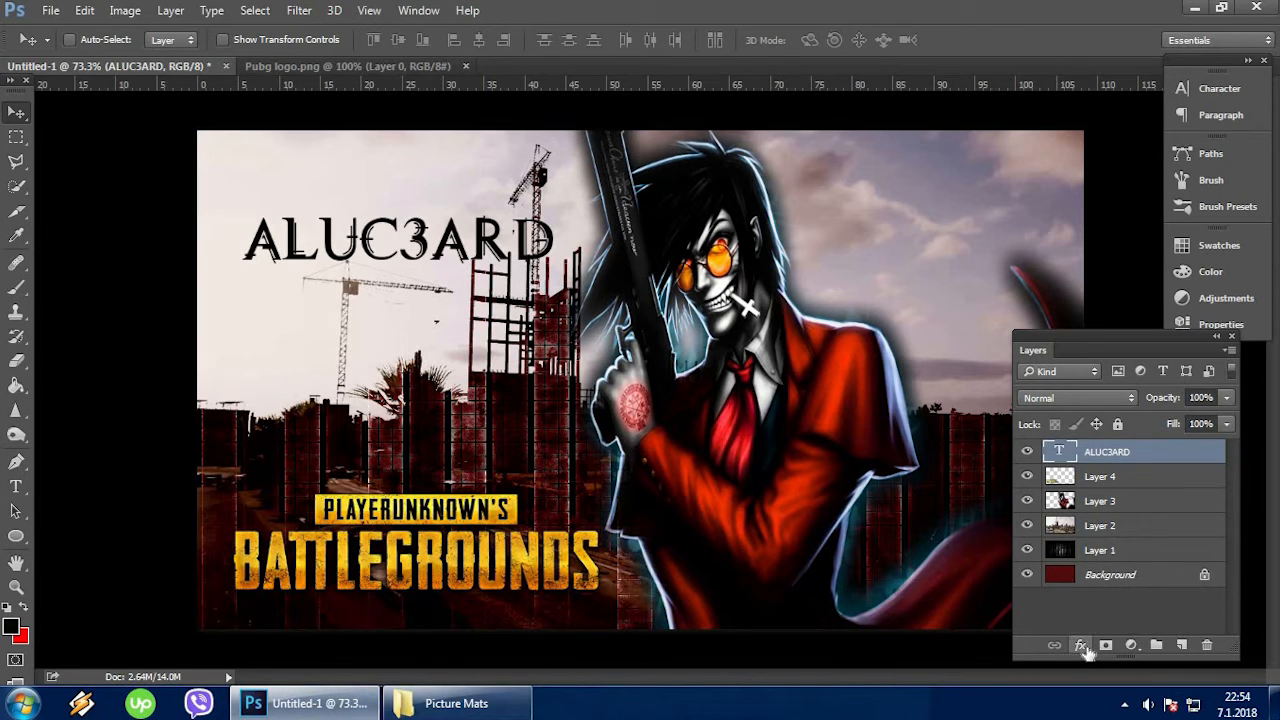
Apply a red ff0000 Outer Glow to the ALUC3ARD layer with Darken blending, 51% opacity, 100% spread, 9 px size and 15% range.
click(1081, 645)
click(1125, 612)
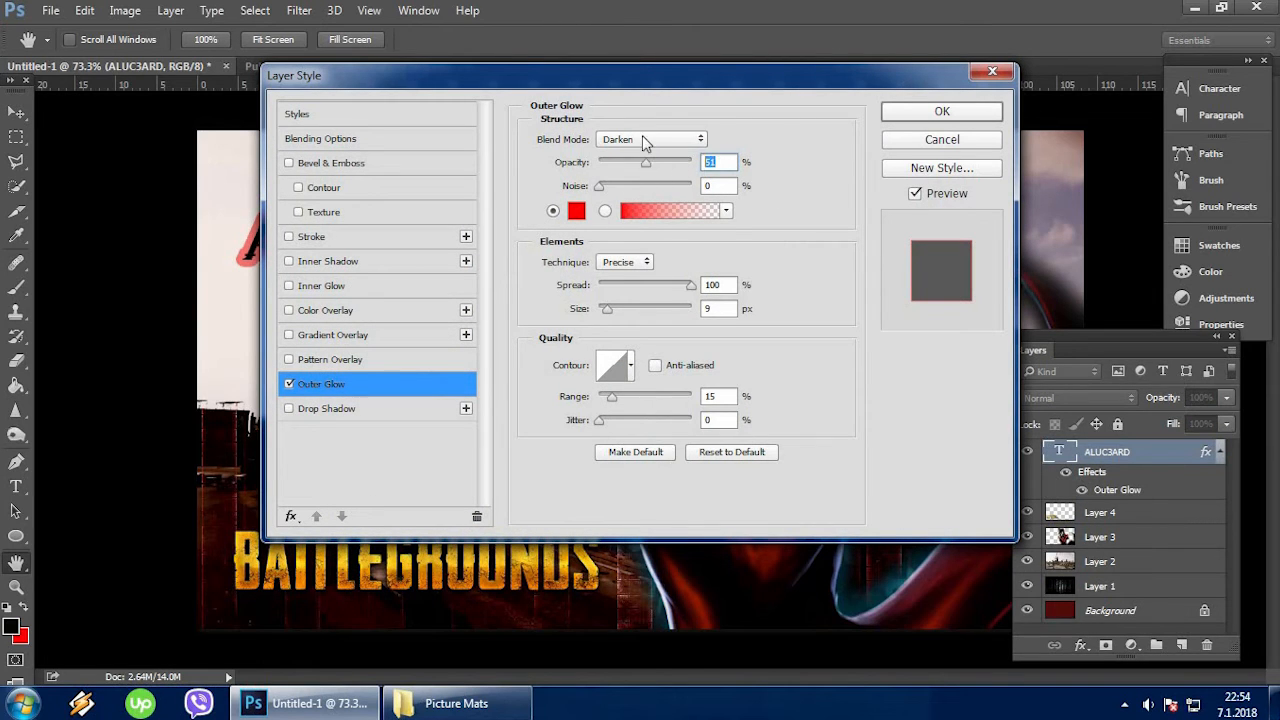
click(642, 139)
click(638, 188)
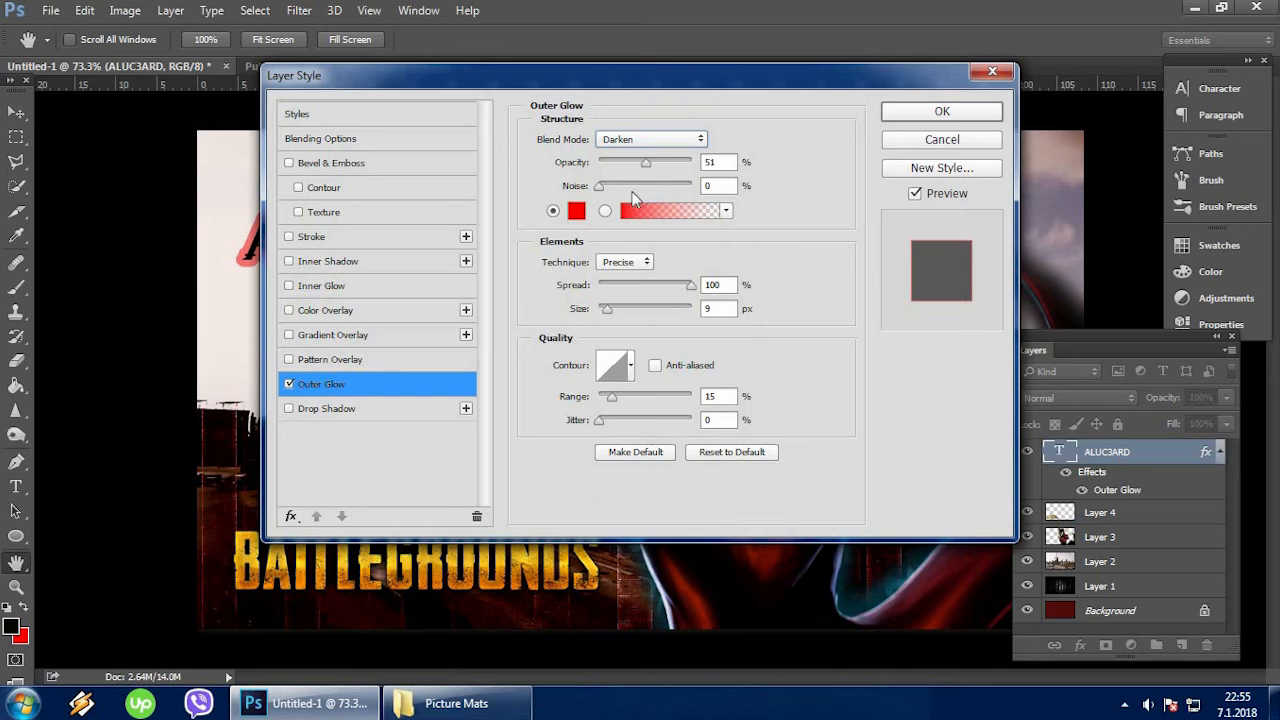
click(576, 211)
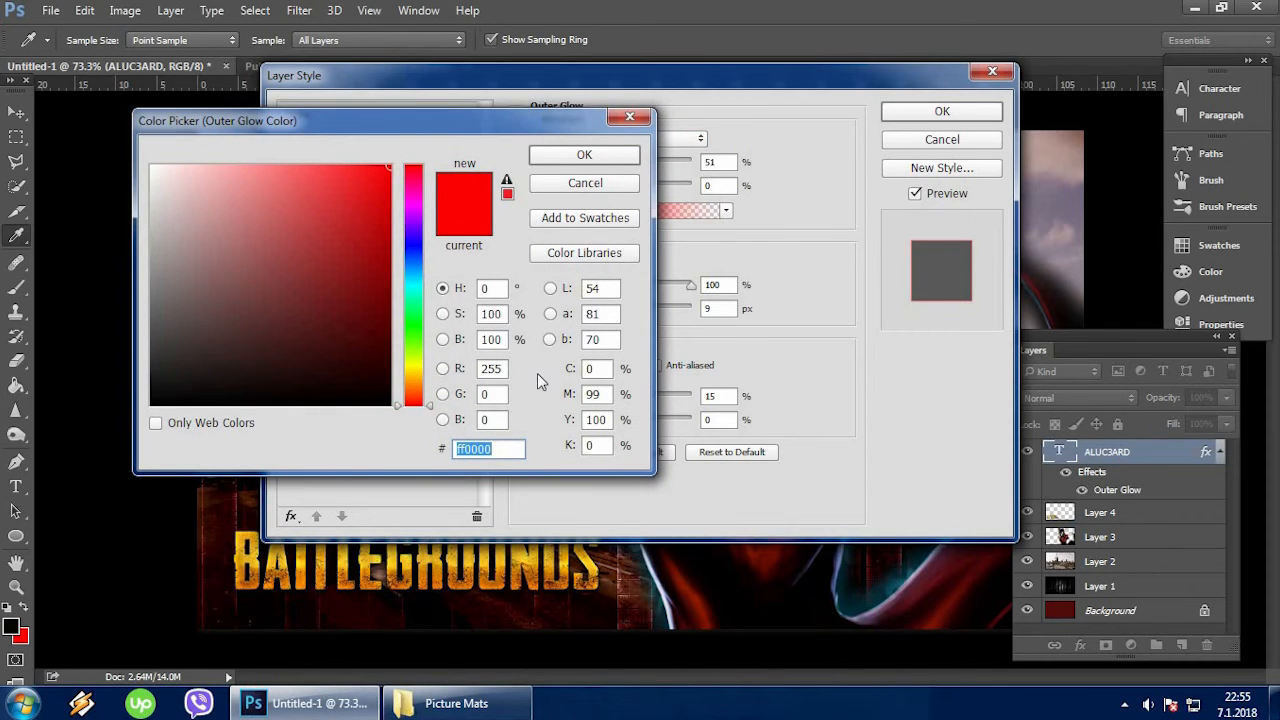
click(557, 160)
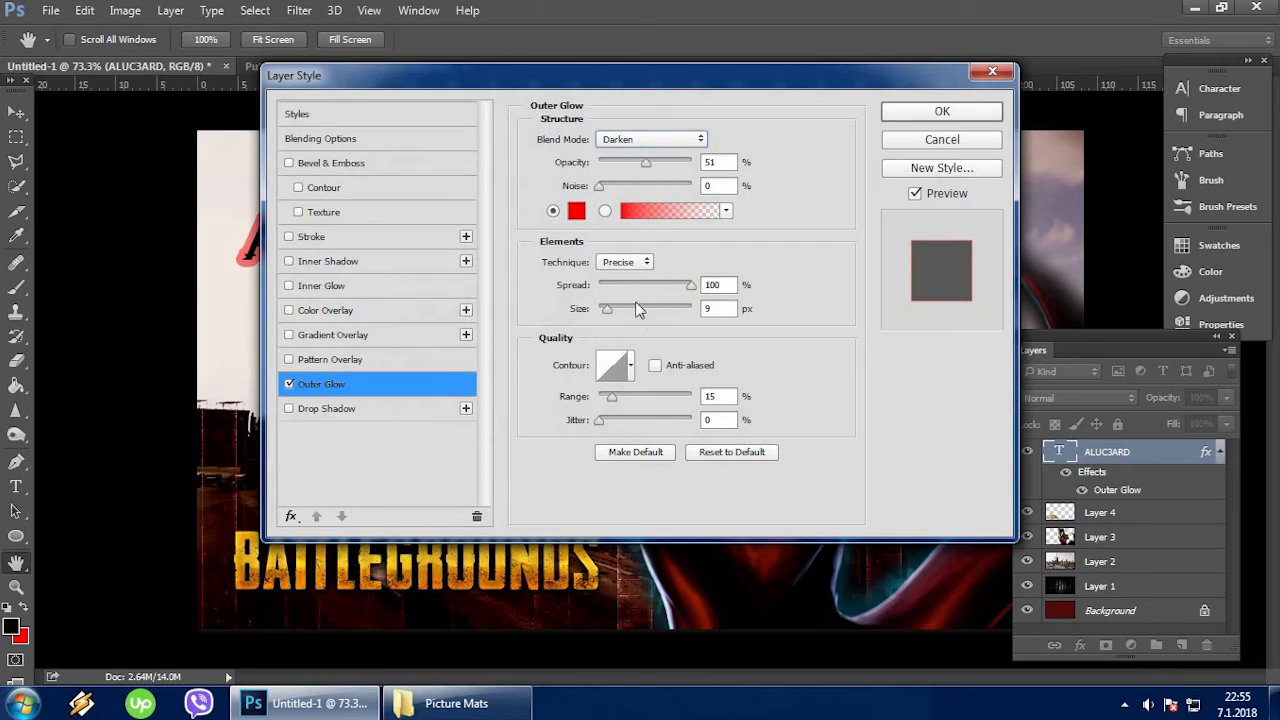
click(725, 288)
click(725, 309)
click(732, 397)
click(731, 420)
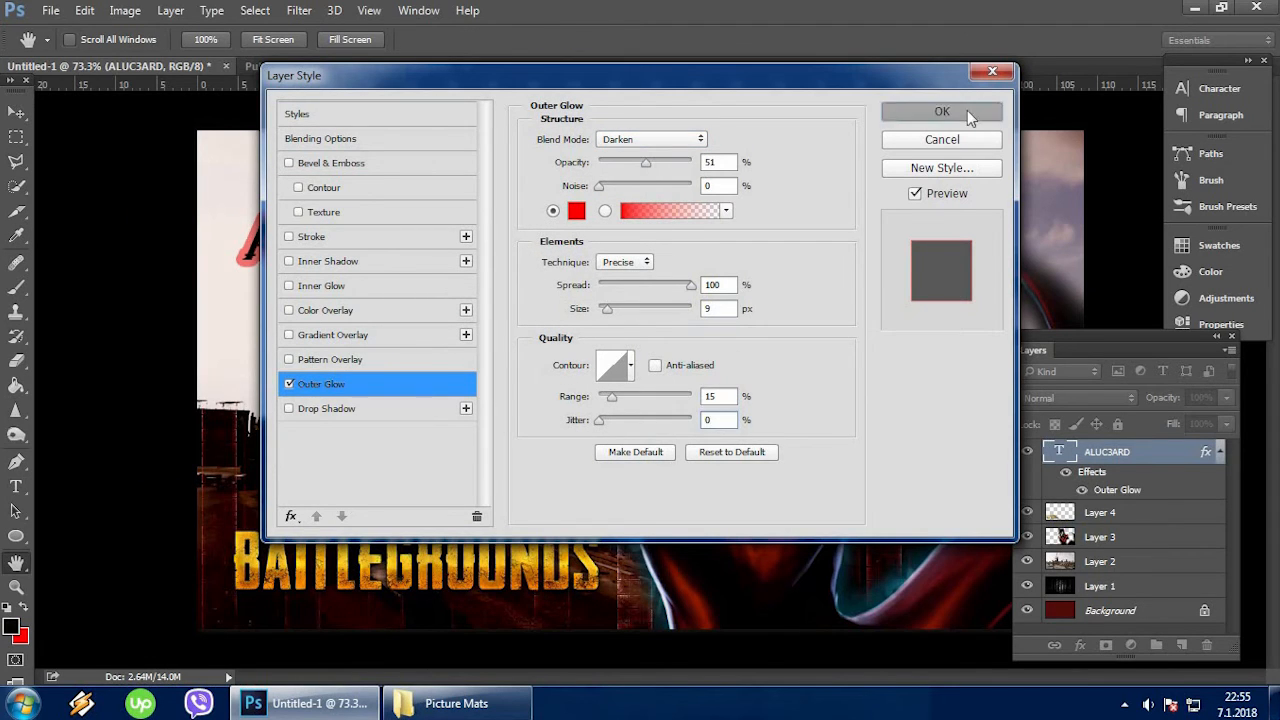
click(960, 113)
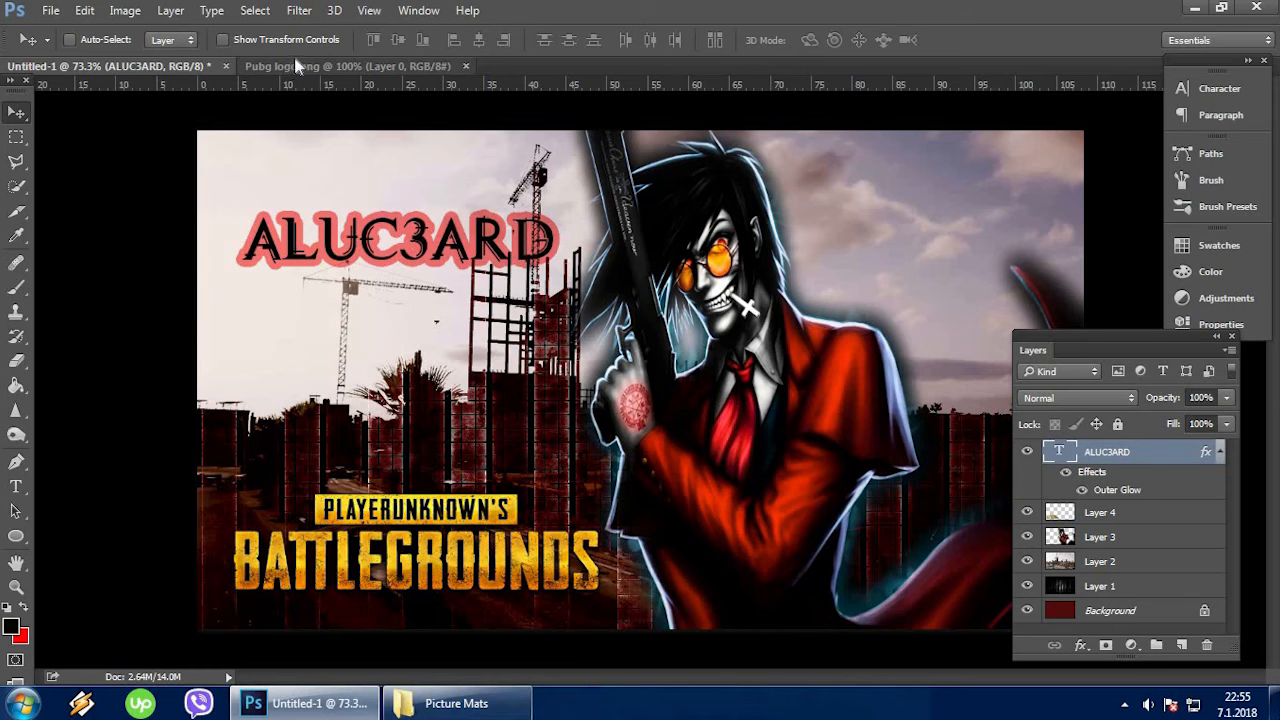
Close the Pubg logo.png image.
click(380, 66)
click(465, 66)
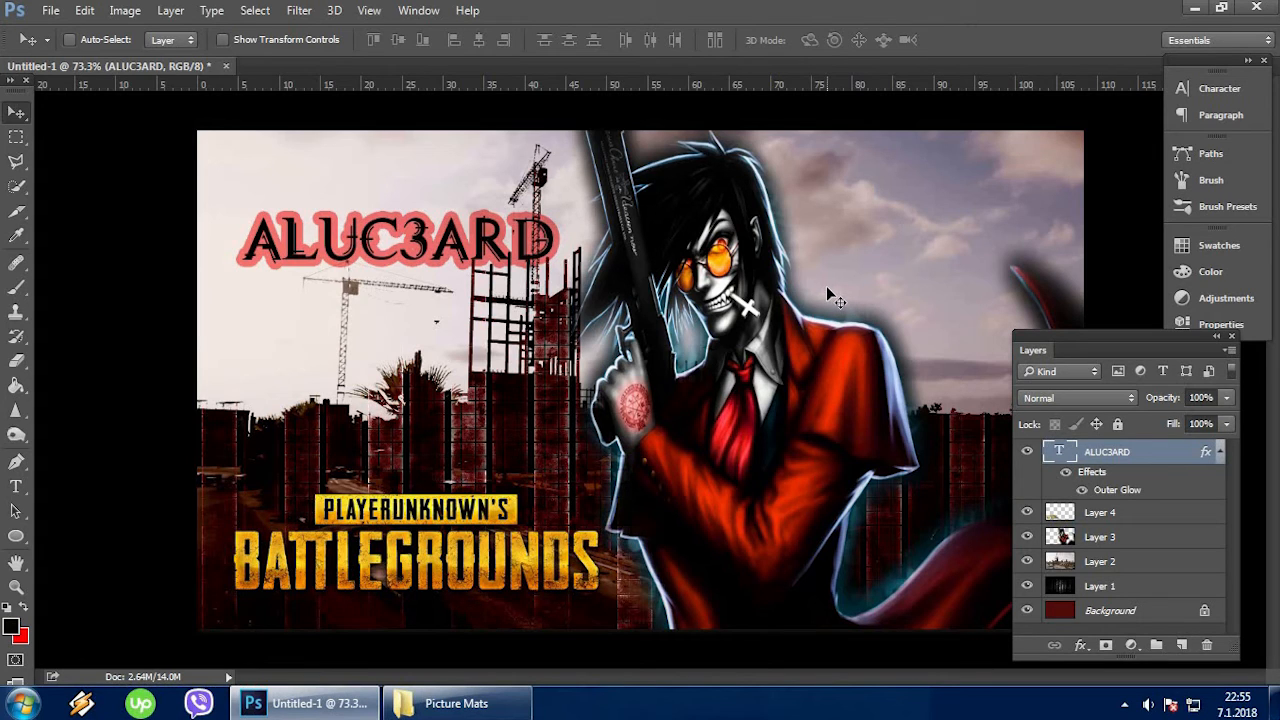
Save the composite to the Desktop as a Photoshop file named Youtube thumbnail, with Maximize Compatibility on.
click(50, 10)
click(134, 206)
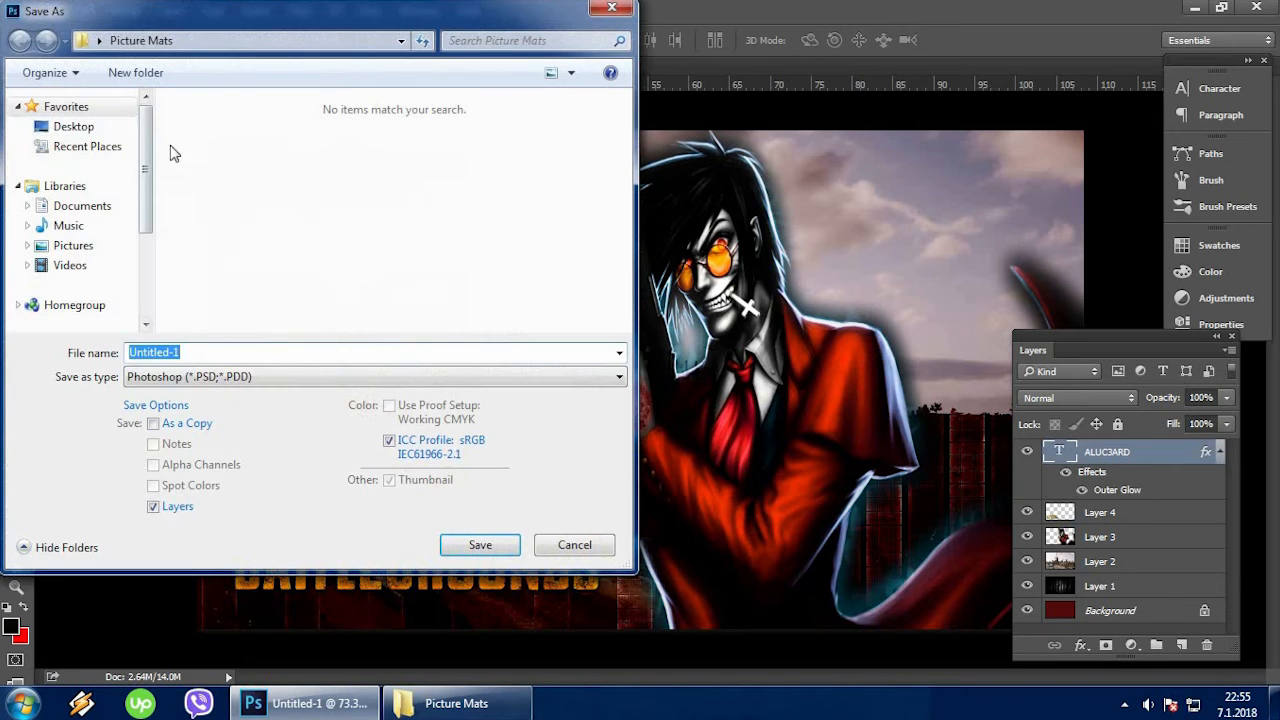
click(100, 126)
click(224, 352)
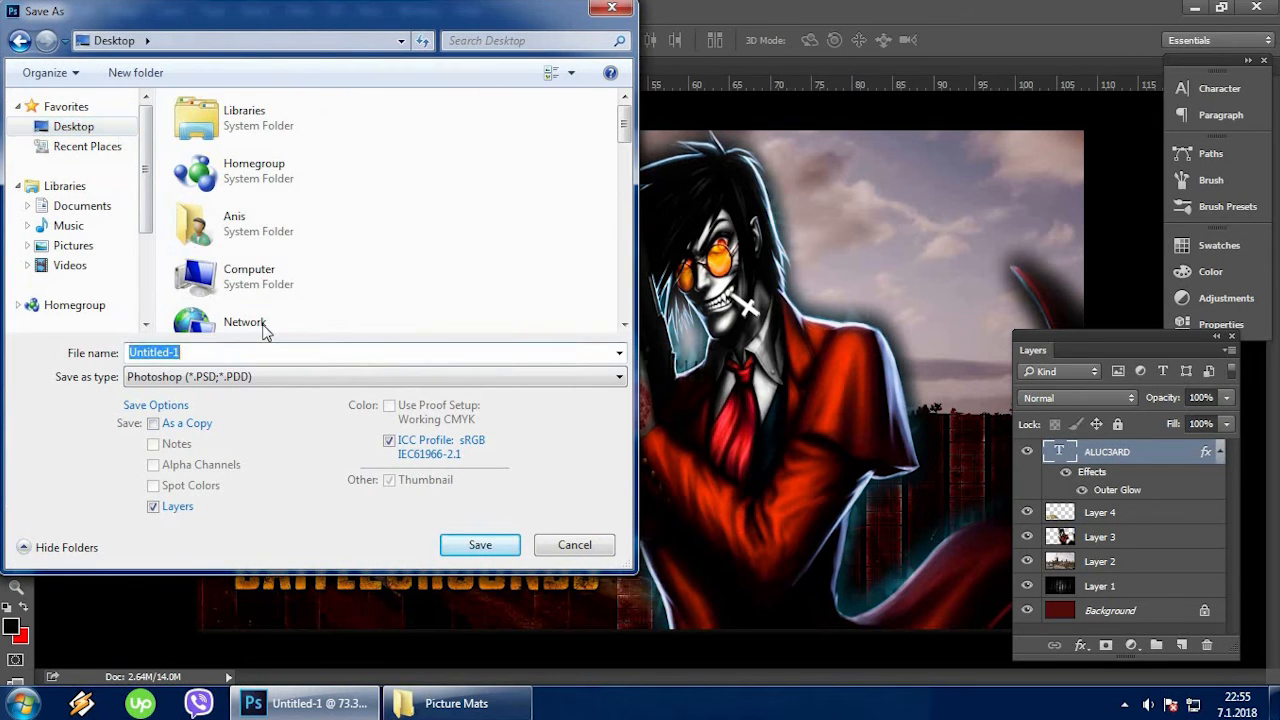
text(yO)
key(BackSpace)
text(Youtube thumbnail)
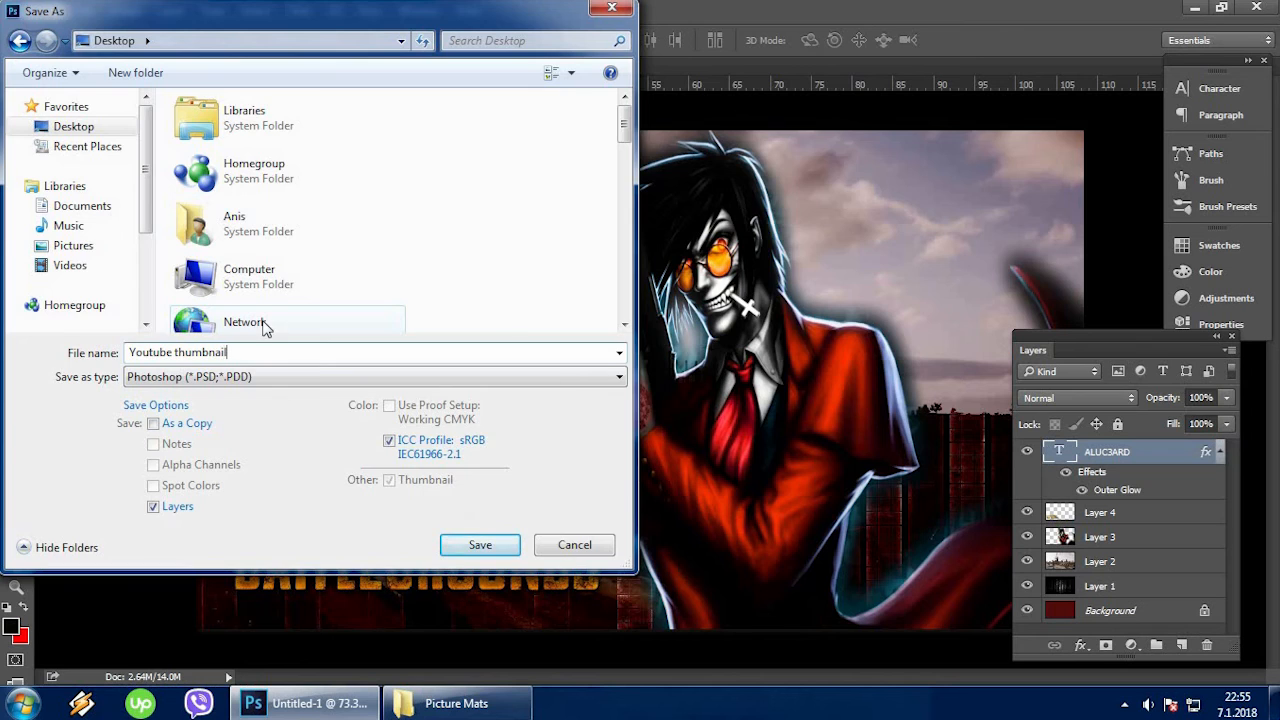
key(Return)
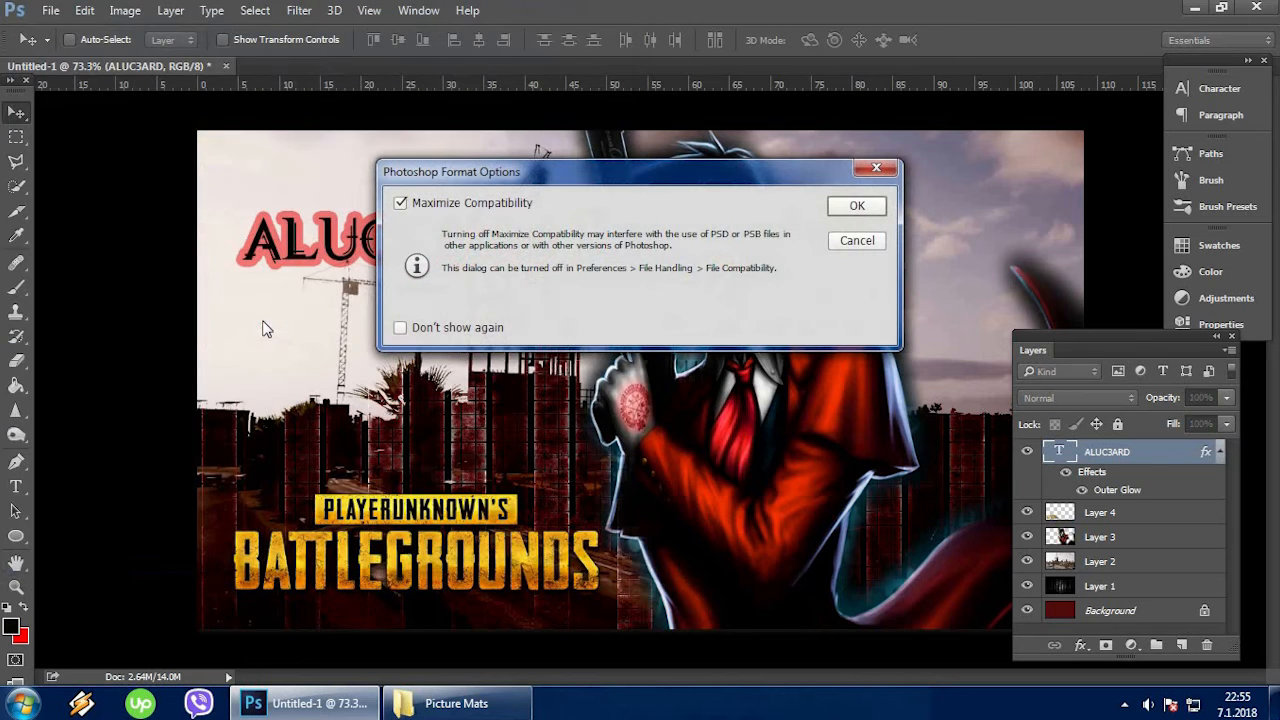
click(853, 205)
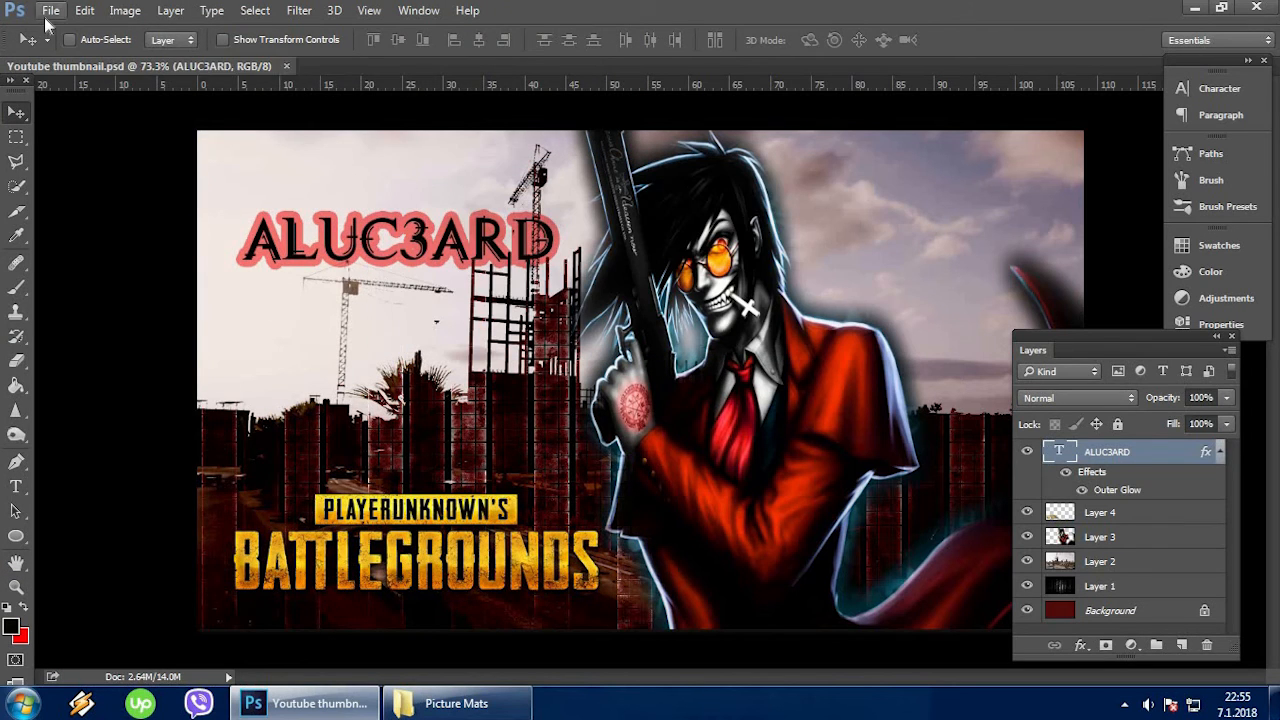
Export the composite to the Desktop as the JPG Youtube thumbnail at 100% quality and 1280 x 720 px.
click(50, 10)
mouse_move(151, 281)
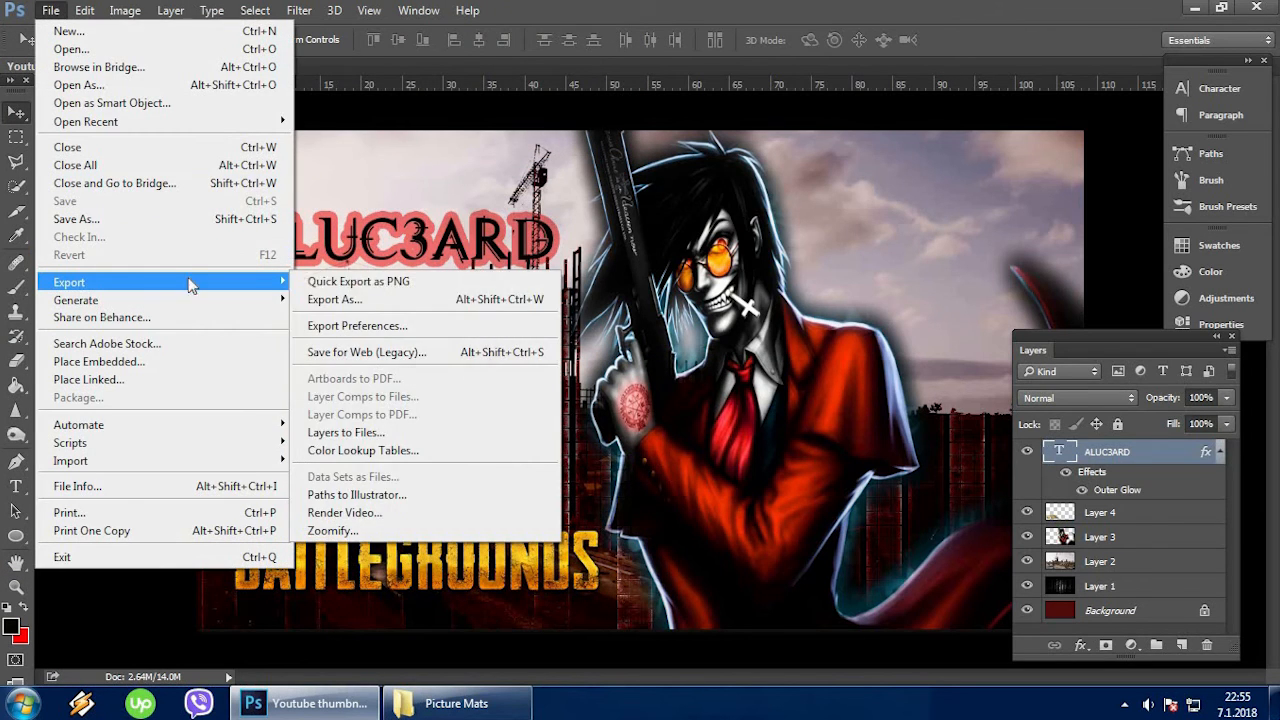
click(373, 294)
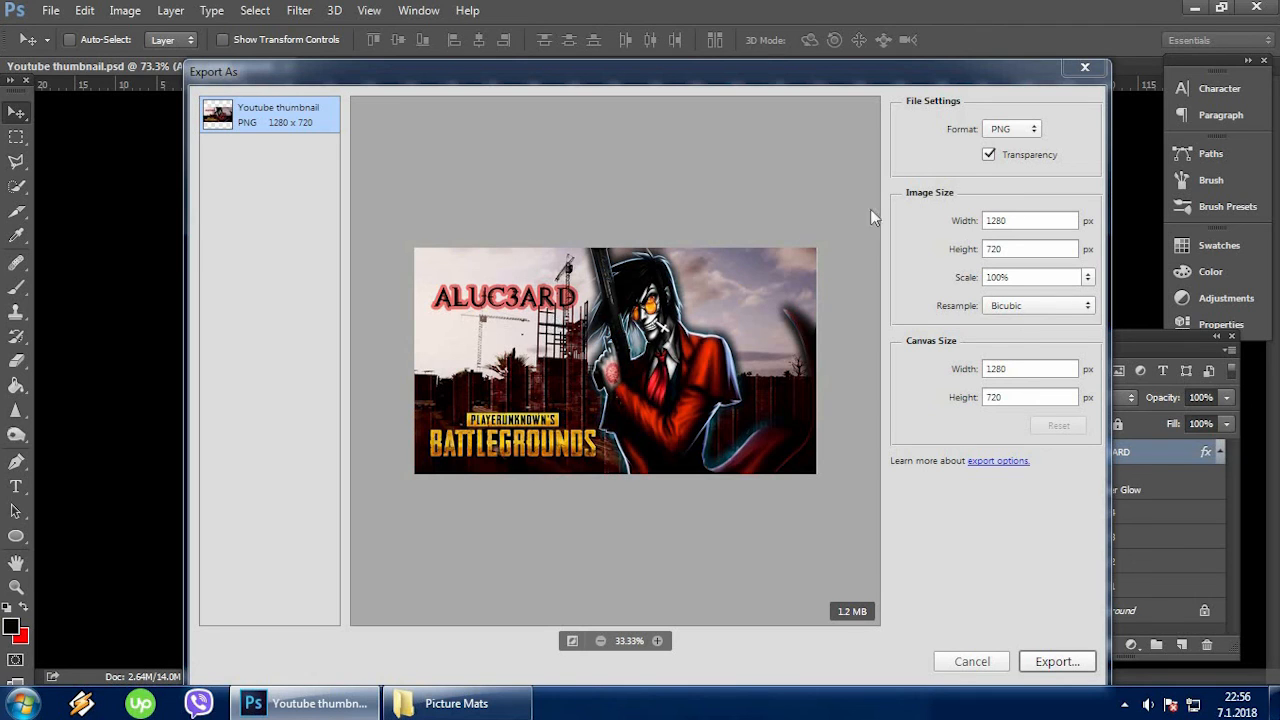
click(1030, 129)
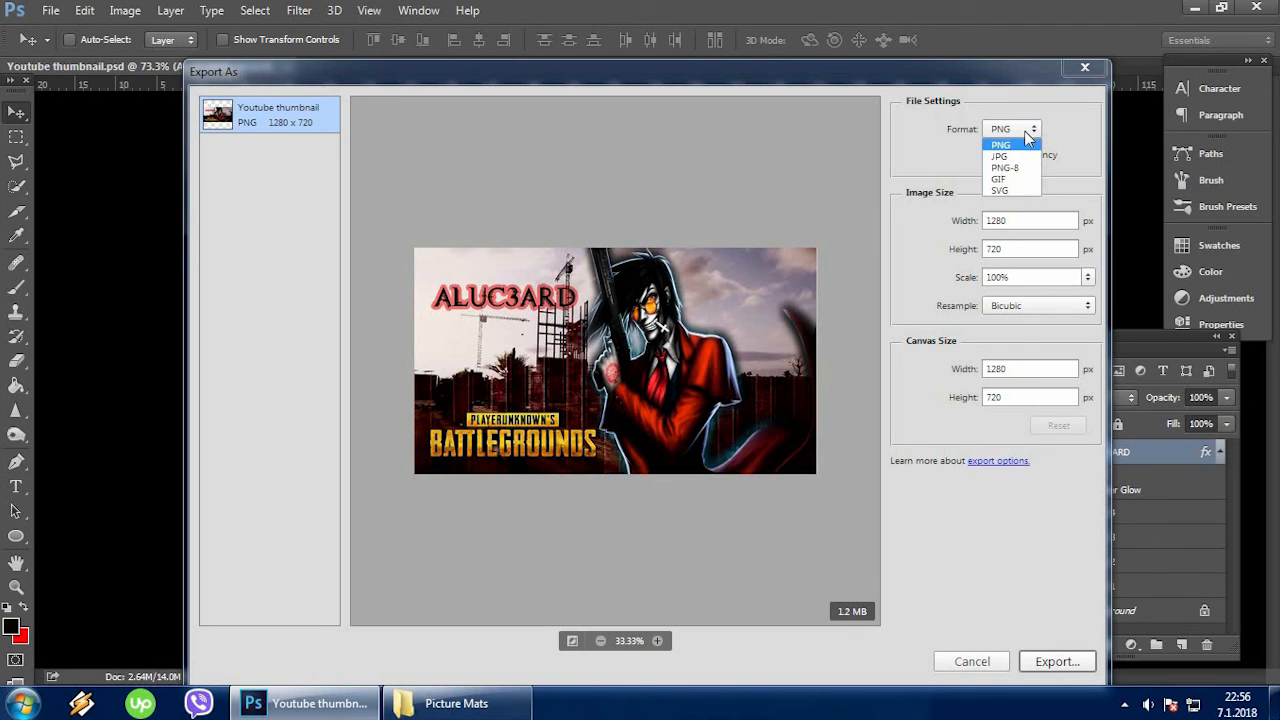
click(1024, 138)
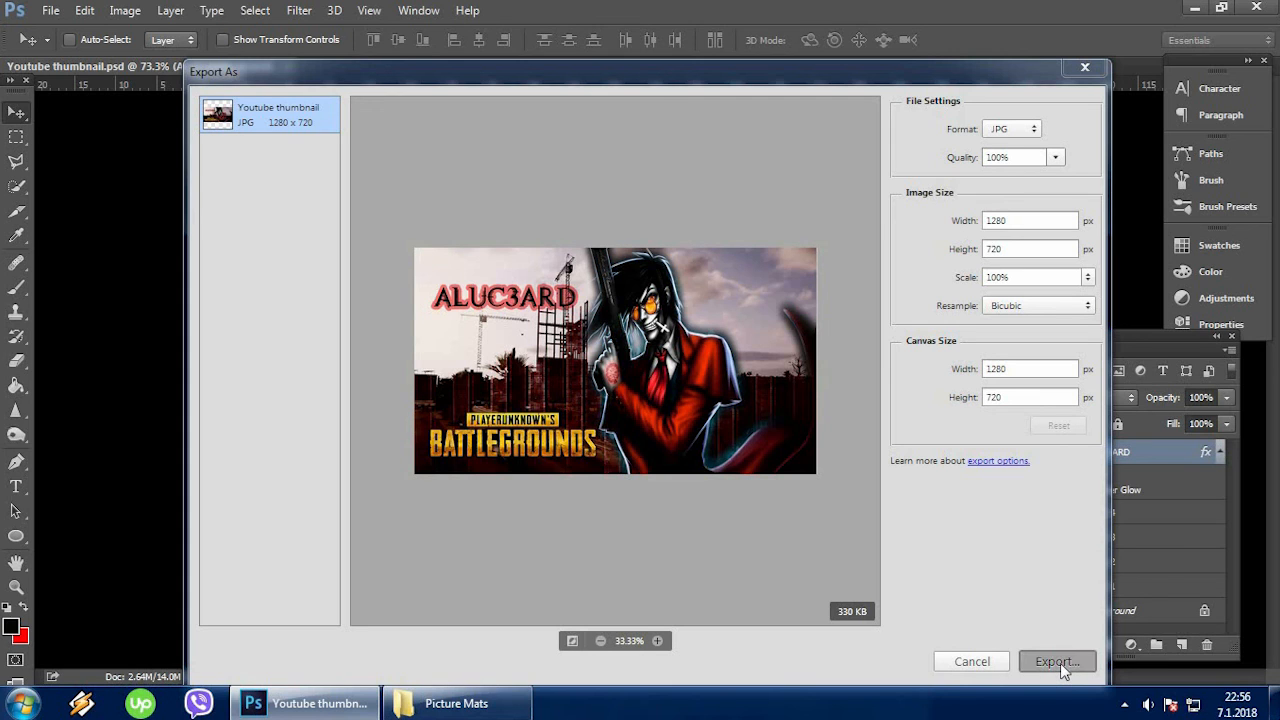
click(1060, 662)
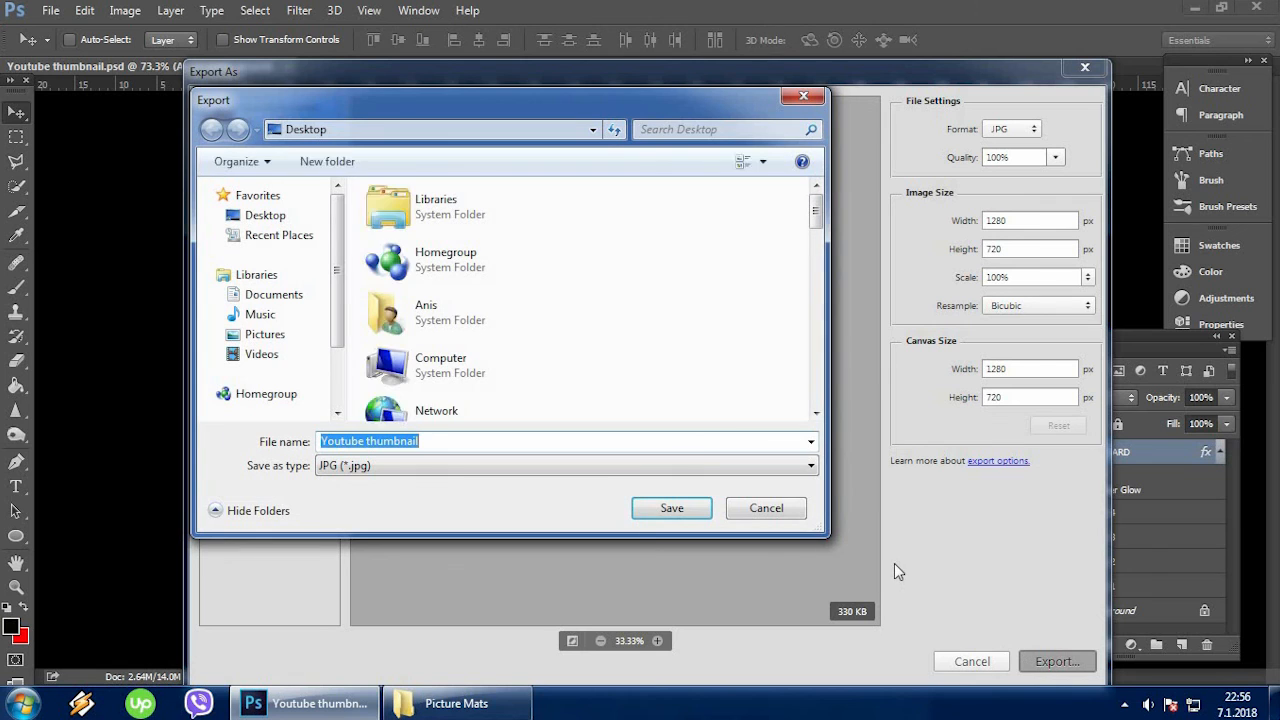
click(690, 507)
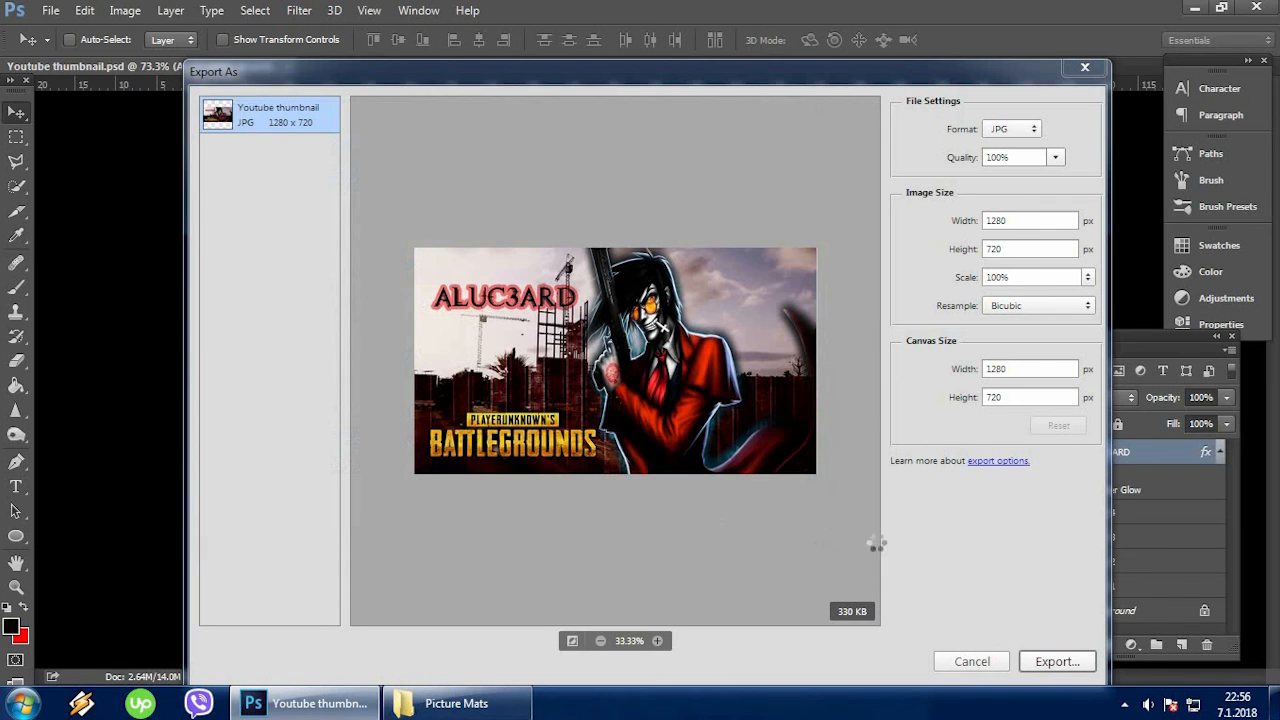